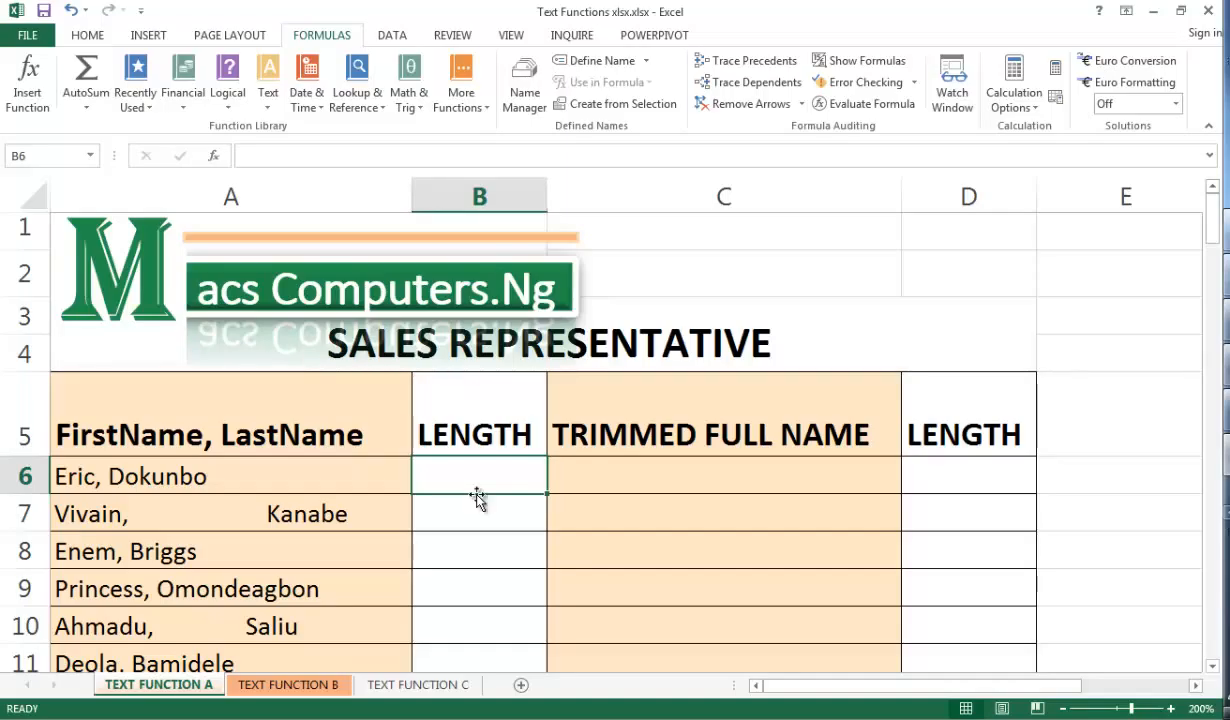
Enter =LEN(A6) in B6 to count the characters of the first name, then fill it down the LENGTH column
{"action": "type", "text": "=LEN"}
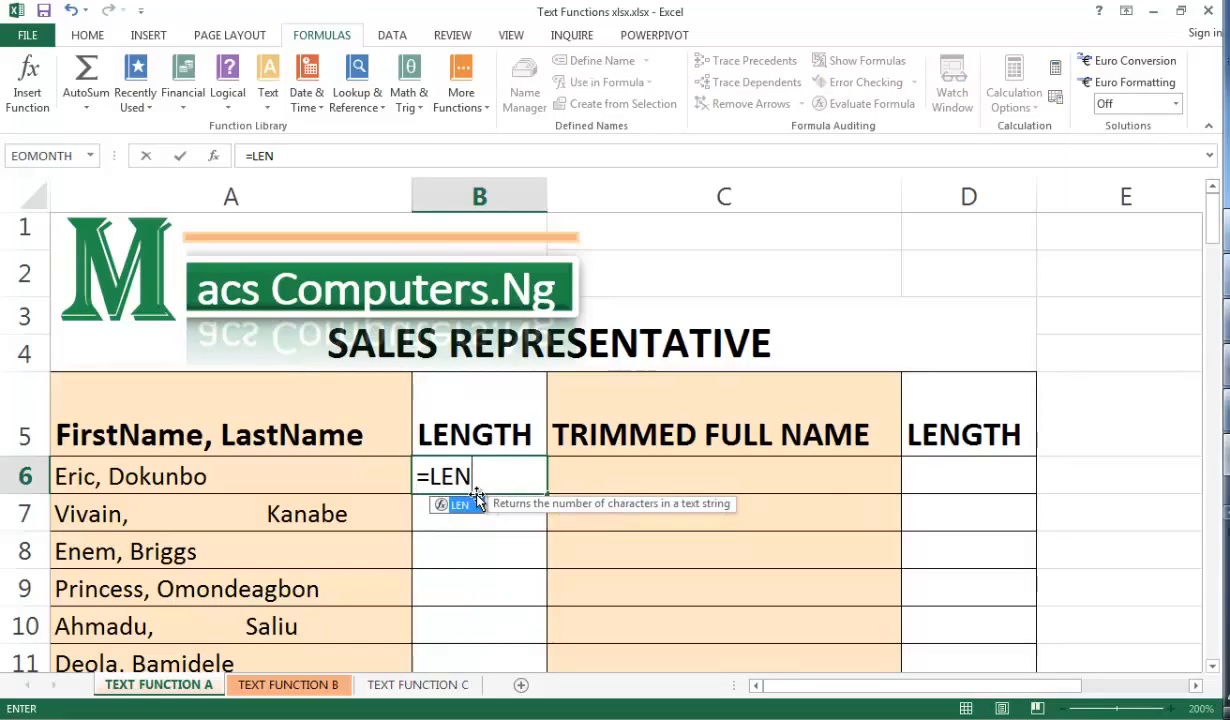
{"action": "type", "text": "("}
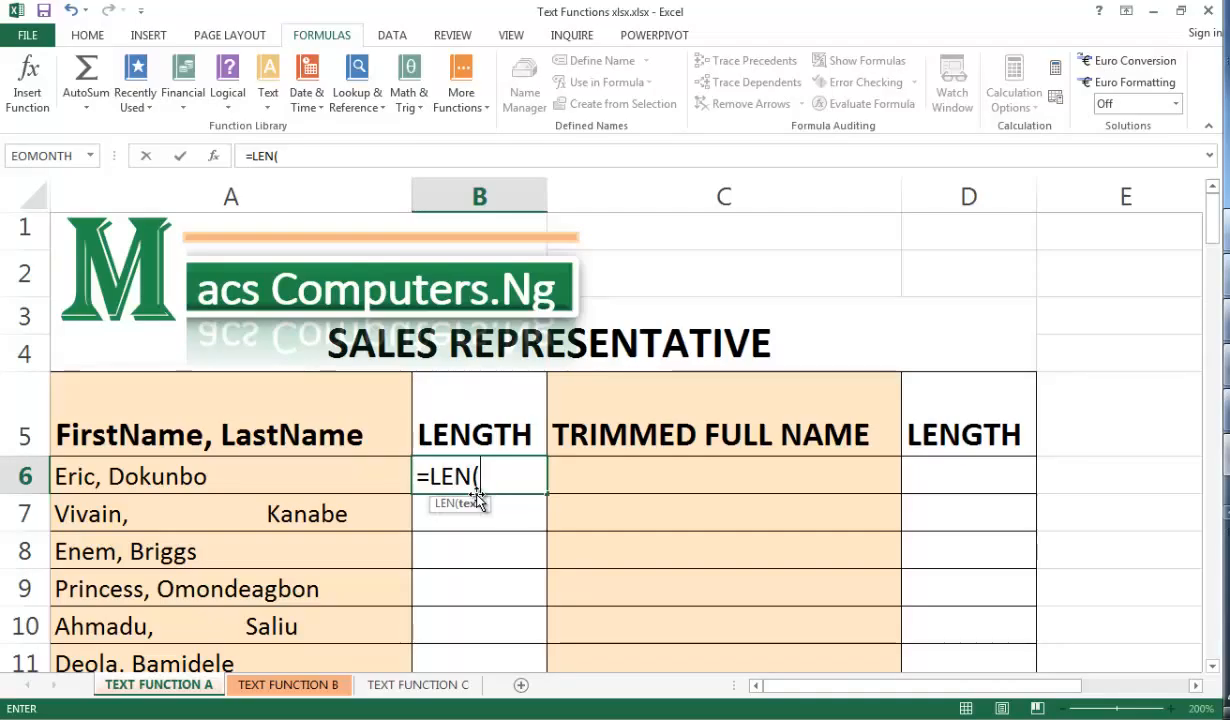
{"action": "left_click", "coordinate": [338, 476]}
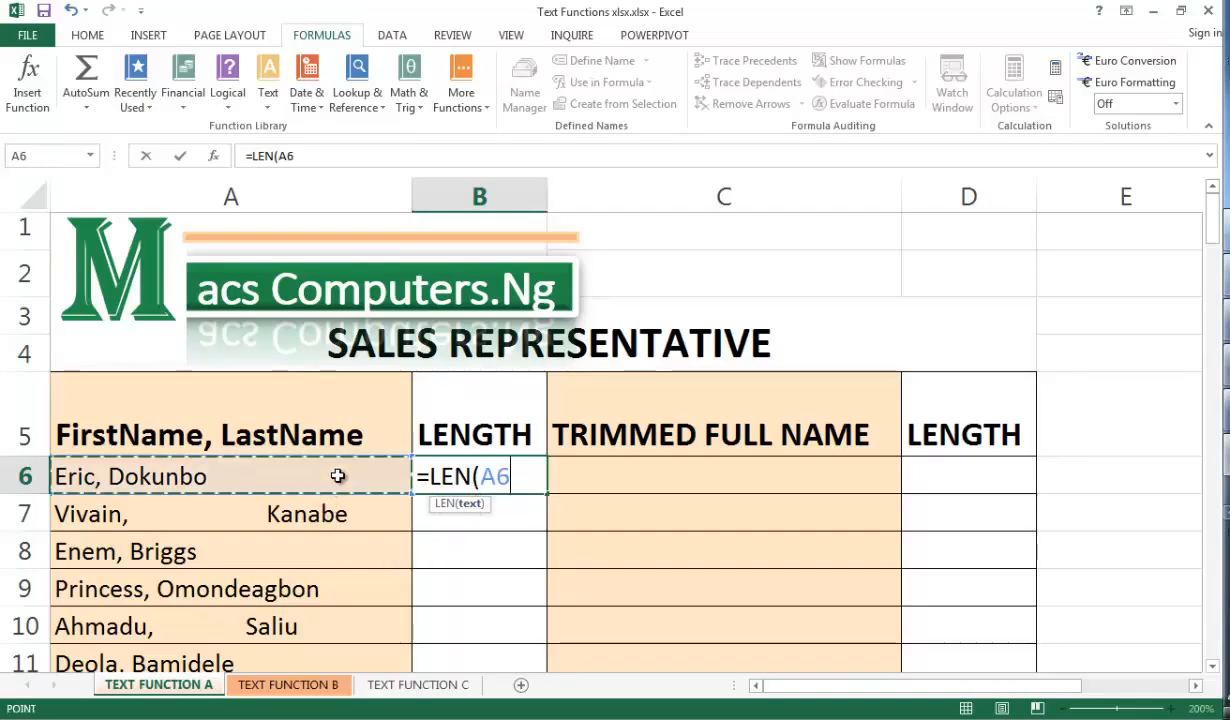
{"action": "type", "text": ")"}
{"action": "key", "text": "ctrl+Return"}
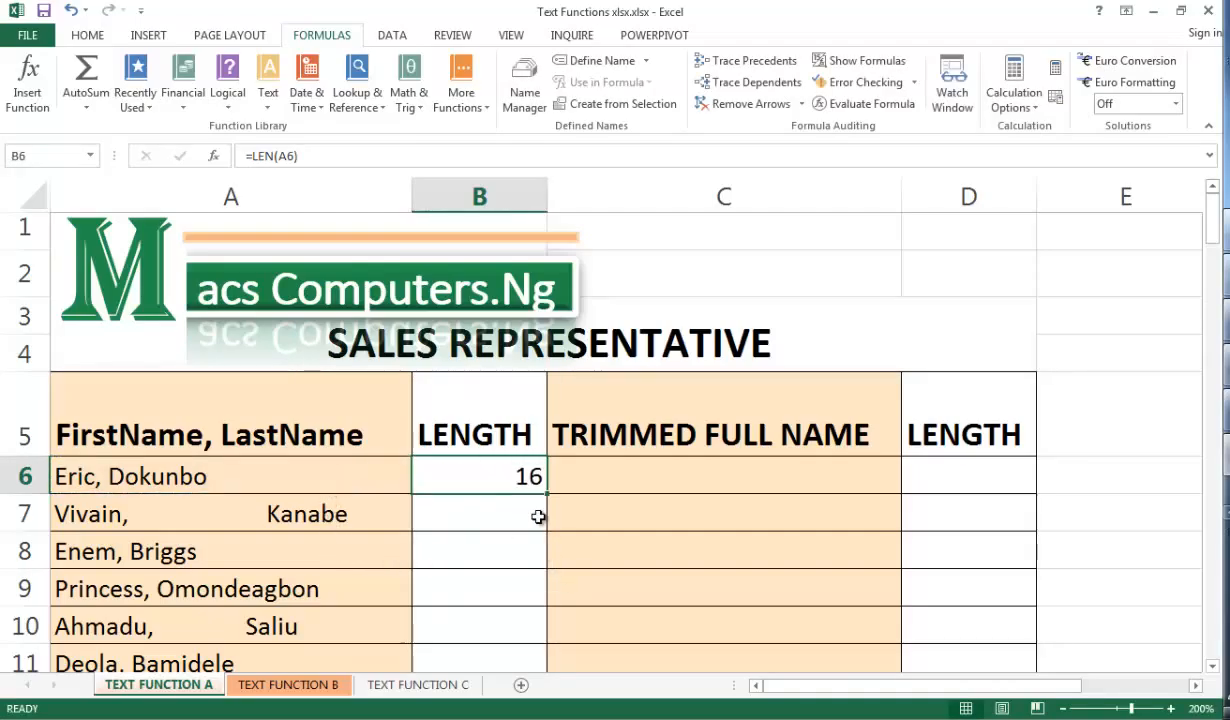
{"action": "key", "text": "ctrl"}
{"action": "key", "text": "ctrl"}
{"action": "key", "text": "ctrl"}
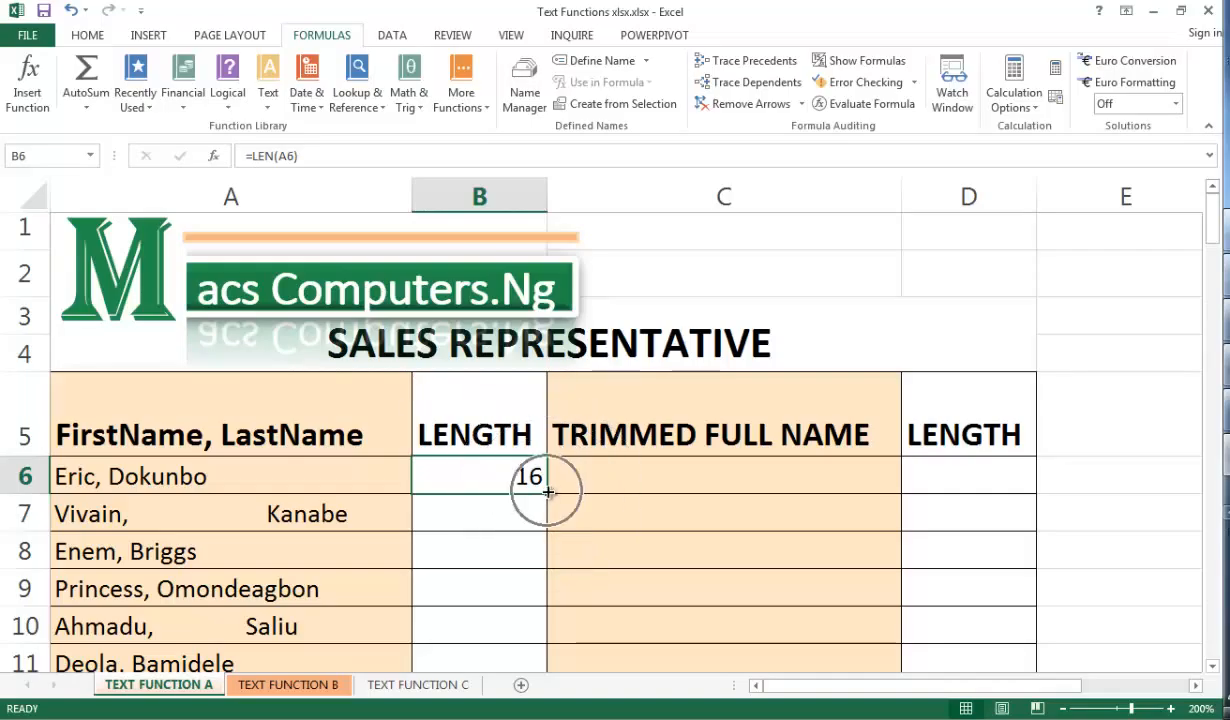
{"action": "left_click_drag", "start_coordinate": [548, 492], "coordinate": [548, 492]}
{"action": "double_click", "coordinate": [548, 492]}
Enter =TRIM(A6) in C6 to remove extra spaces, then fill it down the TRIMMED FULL NAME column
{"action": "left_click", "coordinate": [581, 482]}
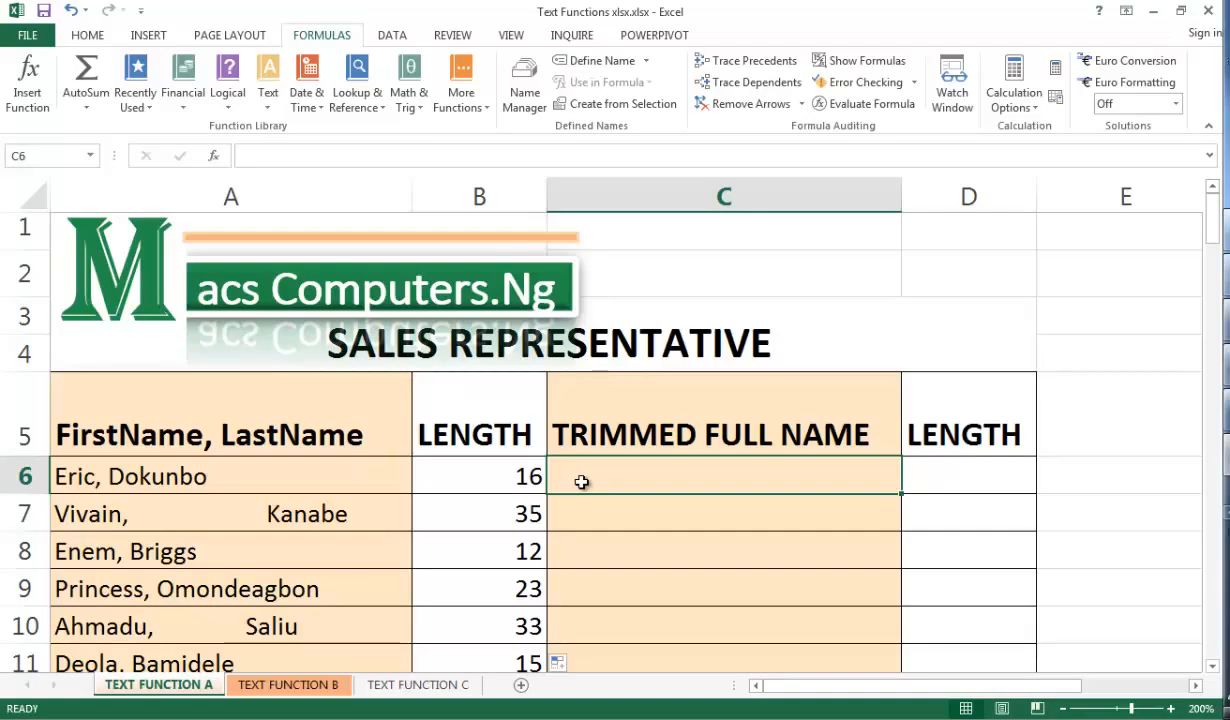
{"action": "type", "text": "=TRIM("}
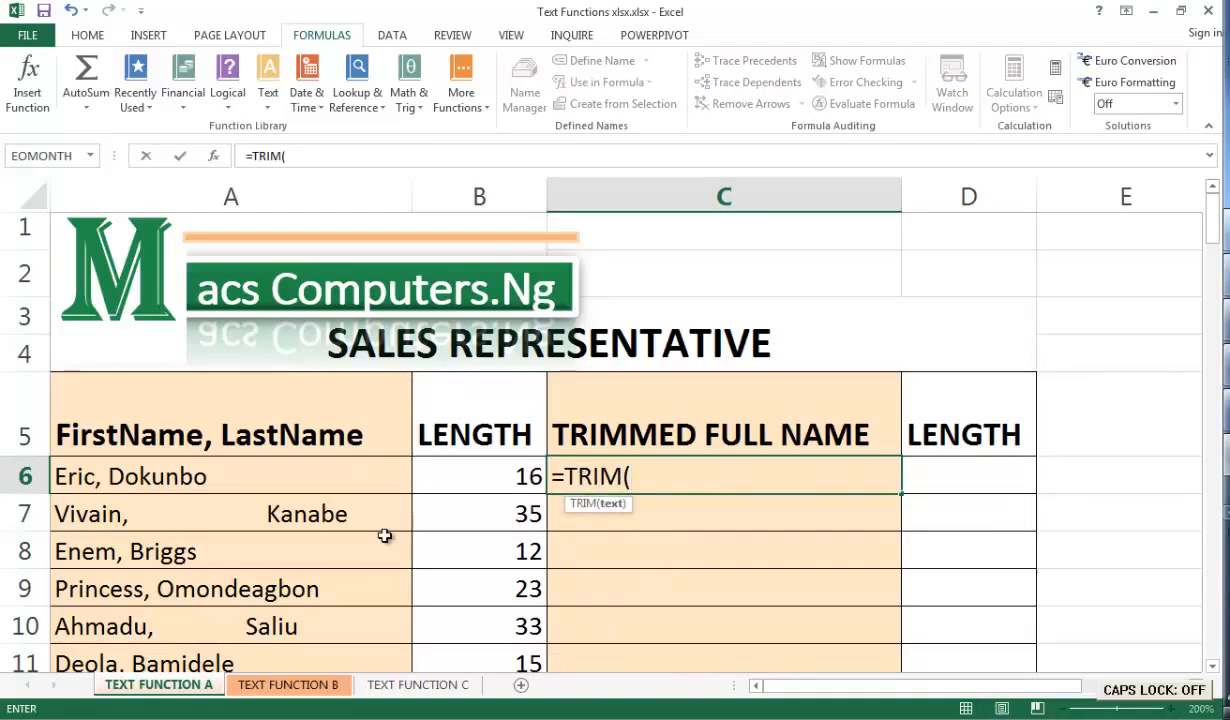
{"action": "left_click", "coordinate": [374, 482]}
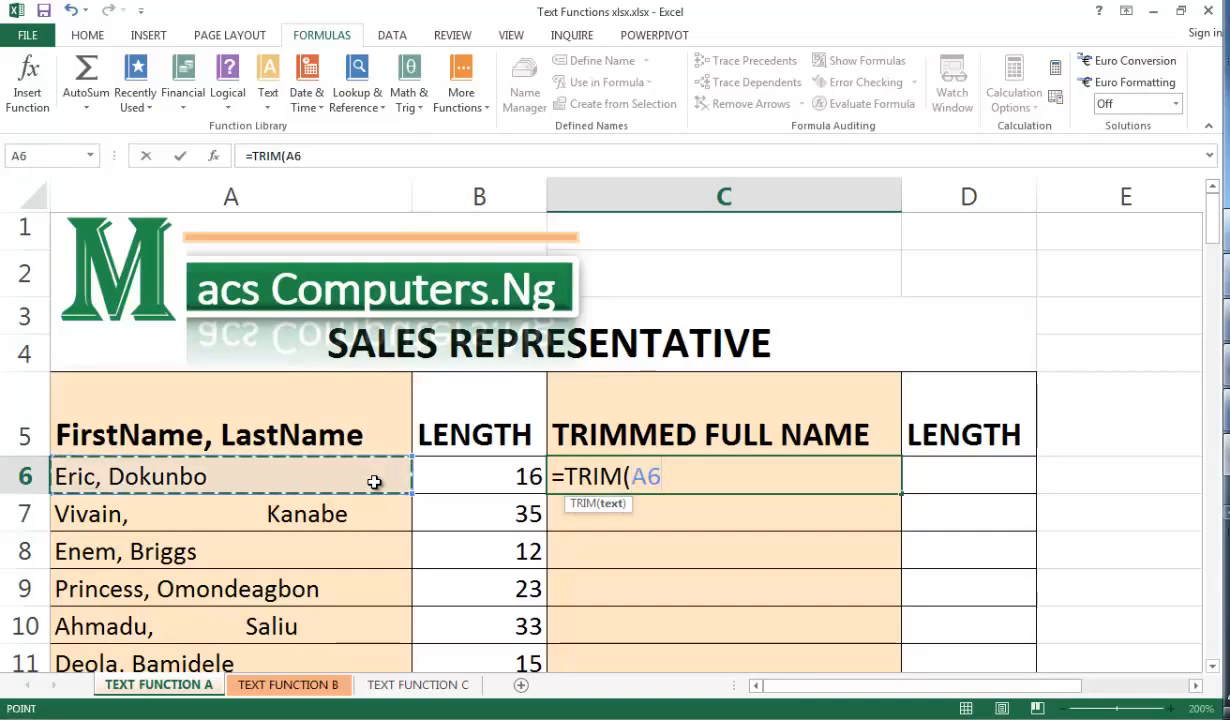
{"action": "type", "text": ")"}
{"action": "key", "text": "ctrl+Return"}
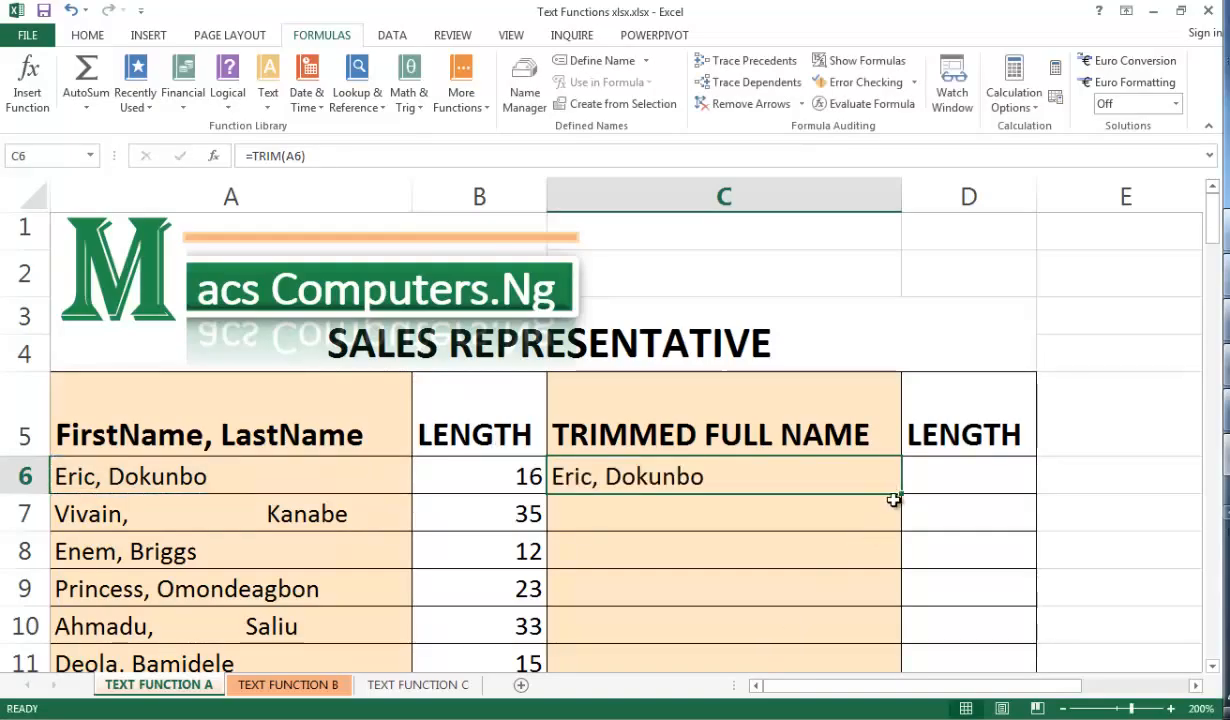
{"action": "double_click", "coordinate": [903, 494]}
Enter =LEN(C6) in D6 to count the trimmed name's characters, then fill it down the column
{"action": "left_click", "coordinate": [925, 476]}
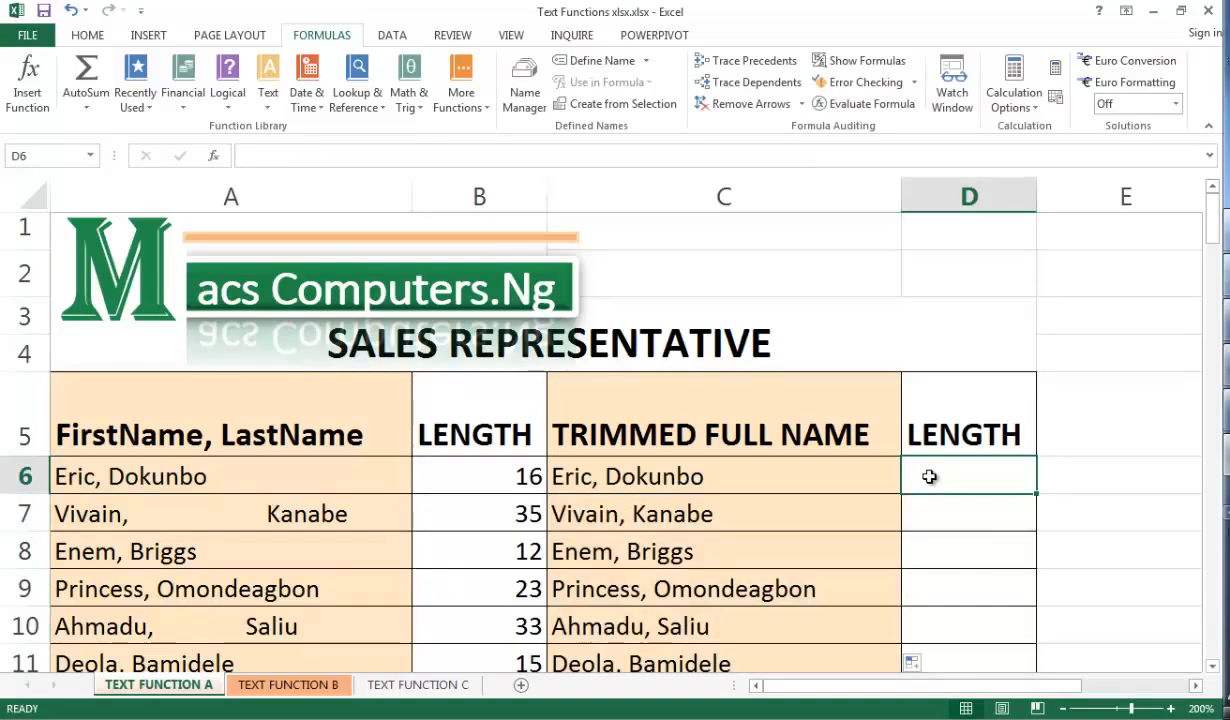
{"action": "type", "text": "="}
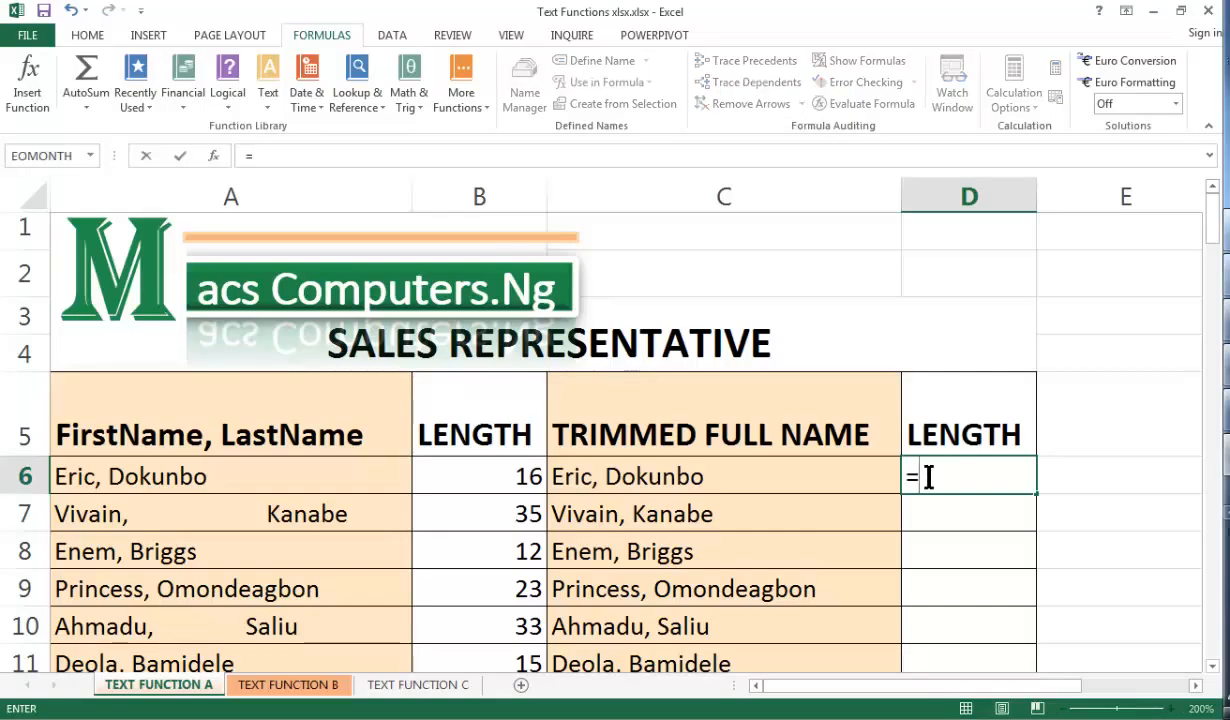
{"action": "type", "text": "len("}
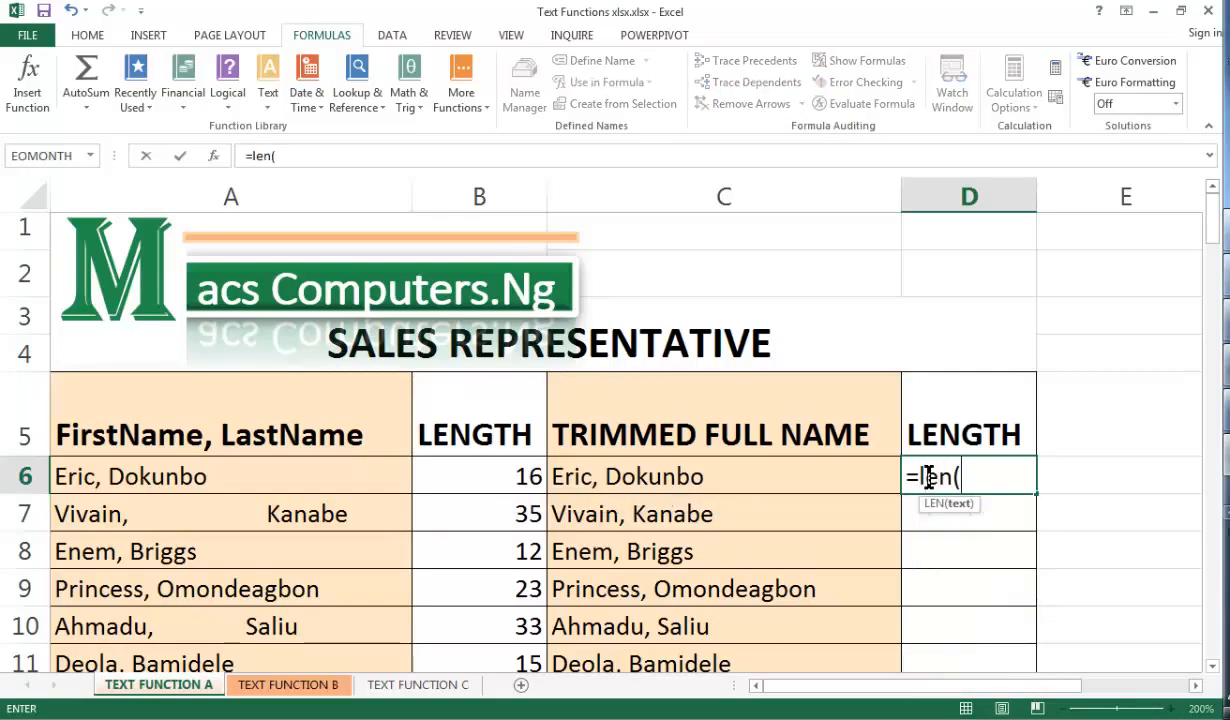
{"action": "left_click", "coordinate": [783, 478]}
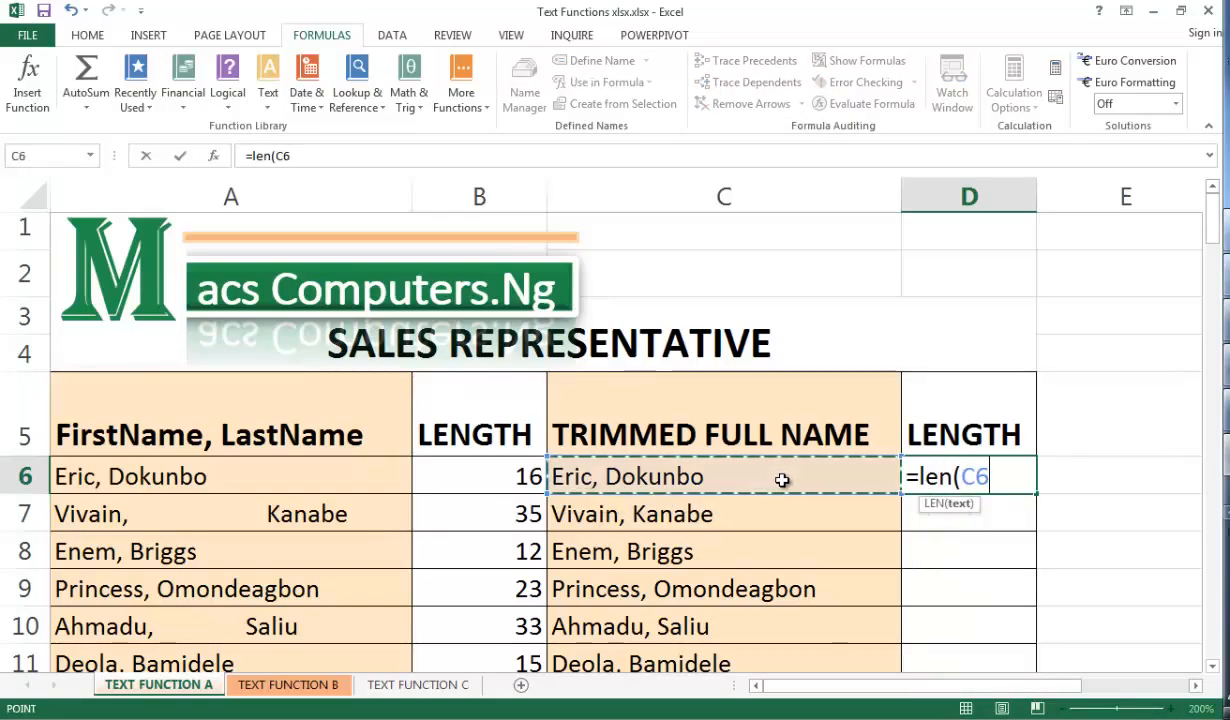
{"action": "type", "text": ")"}
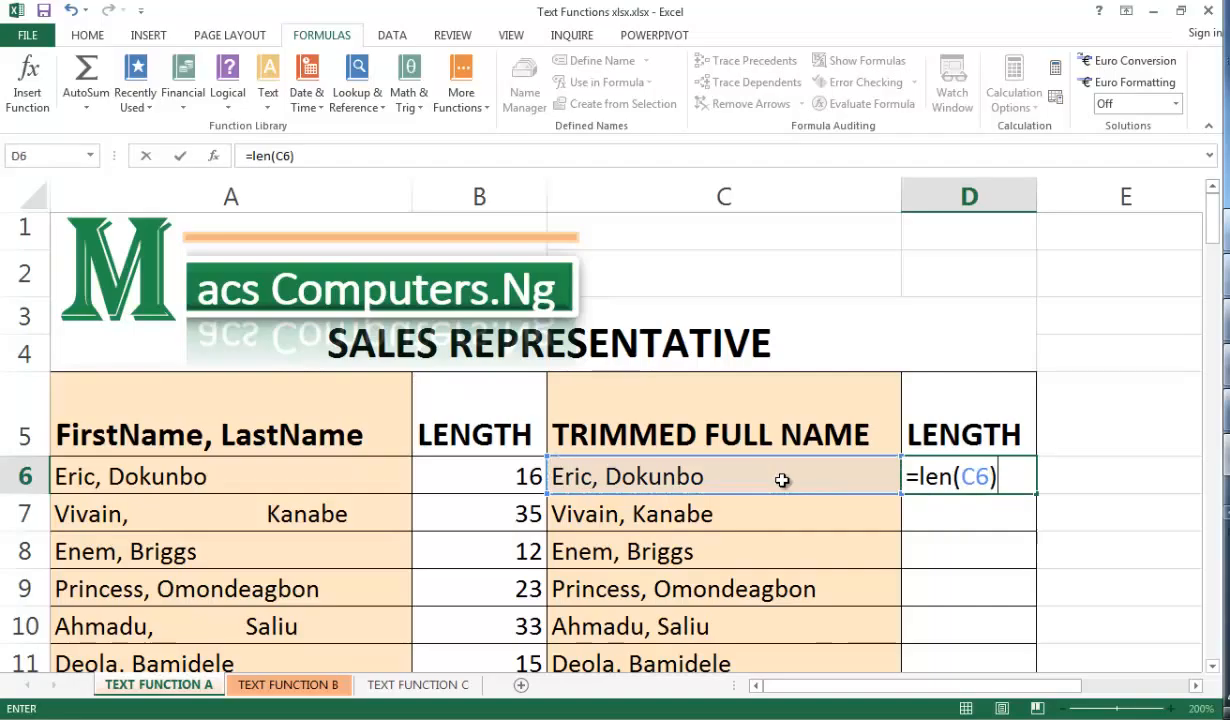
{"action": "key", "text": "ctrl+Return"}
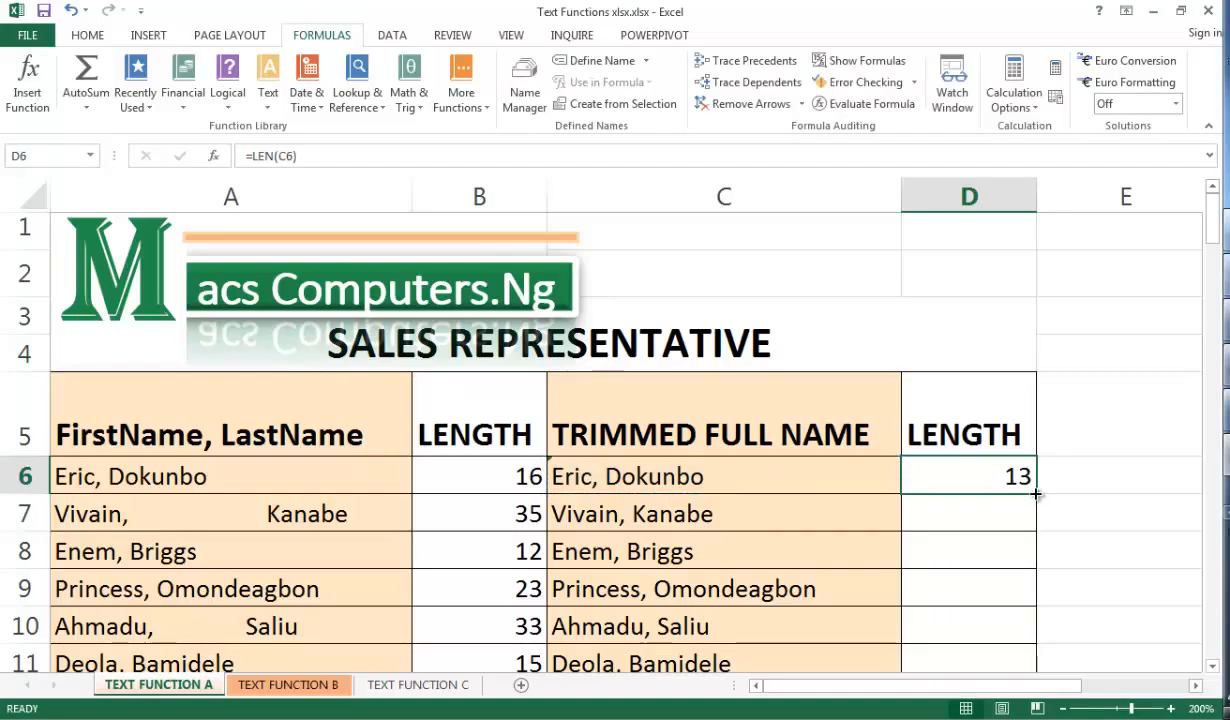
{"action": "double_click", "coordinate": [1036, 494]}
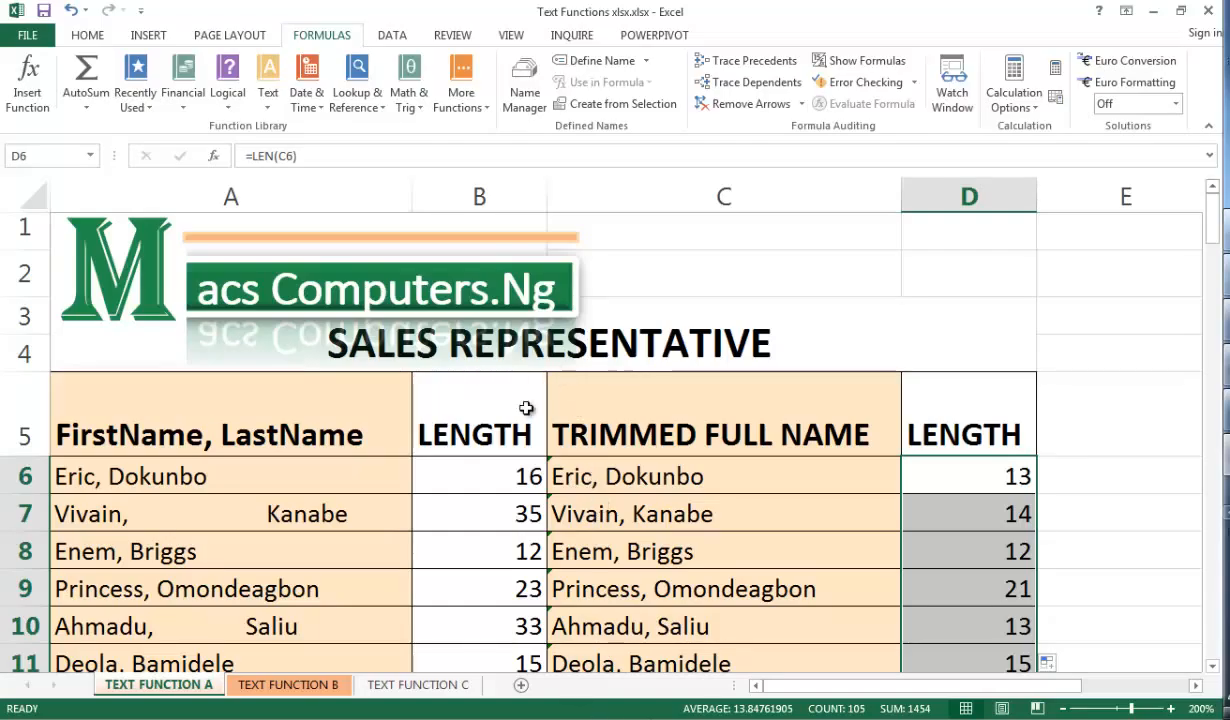
On the TEXT FUNCTION B sheet, enter =SEARCH(",",A6,1) in B6 to find the comma's position
{"action": "left_click", "coordinate": [288, 690]}
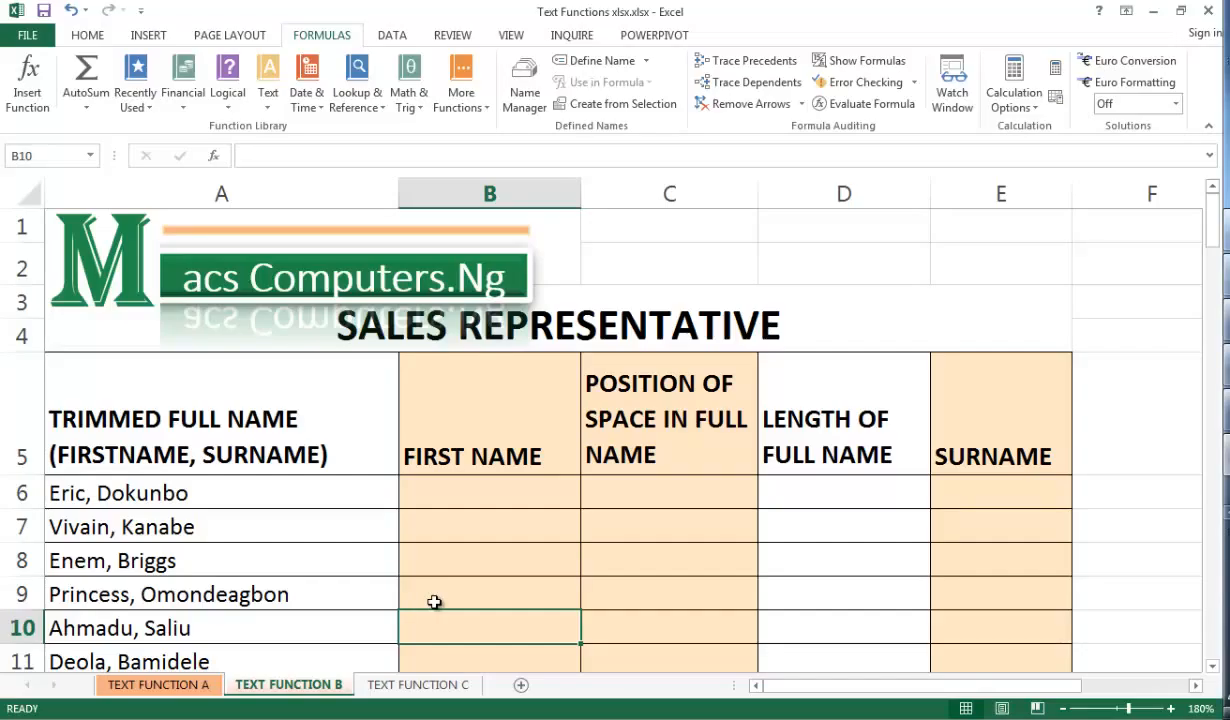
{"action": "left_click", "coordinate": [468, 481]}
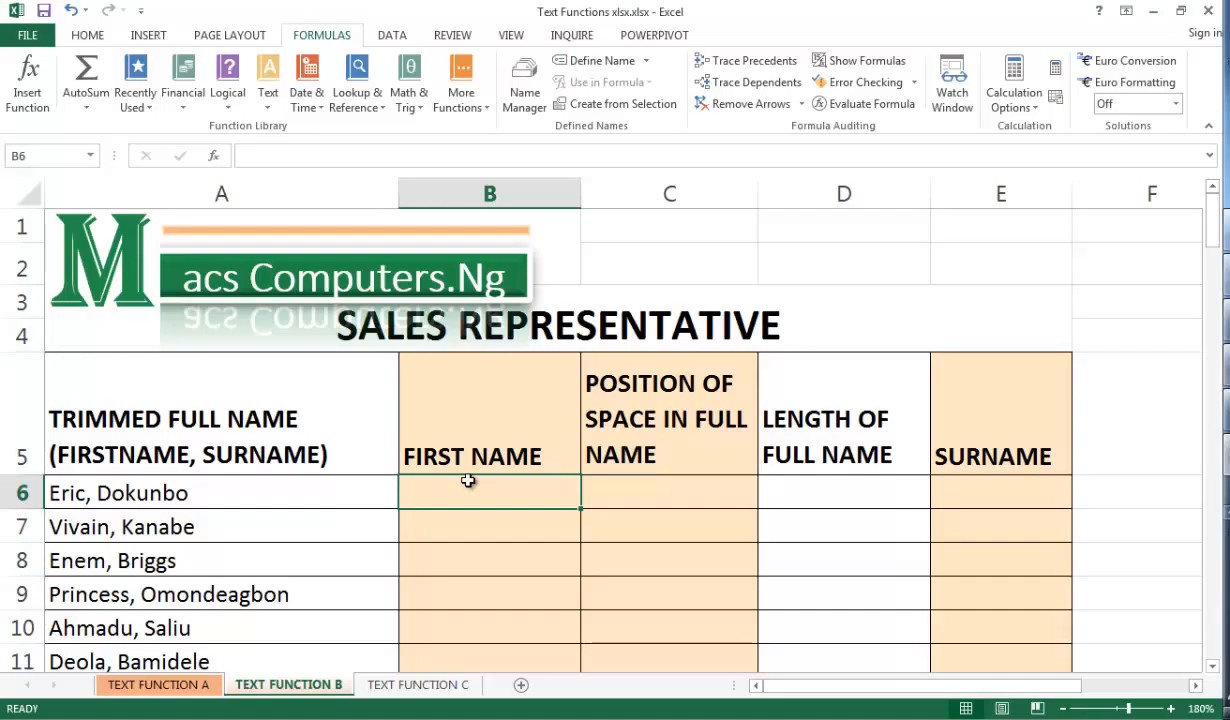
{"action": "type", "text": "=search"}
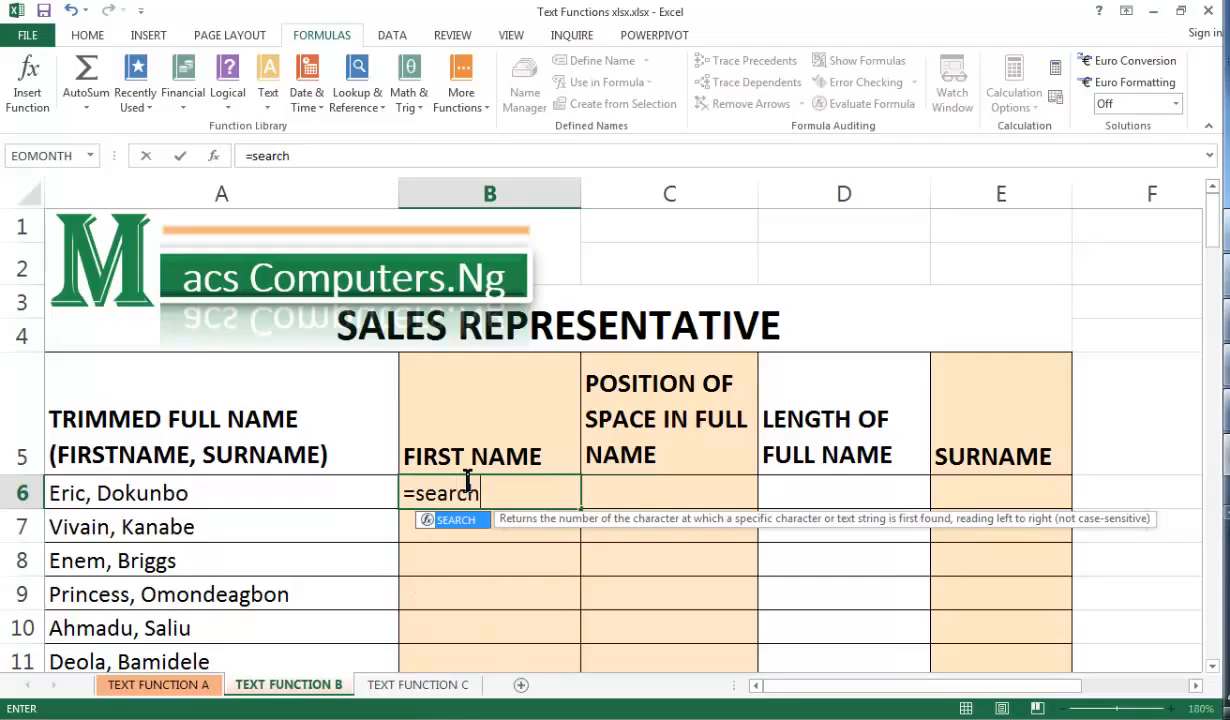
{"action": "type", "text": "("}
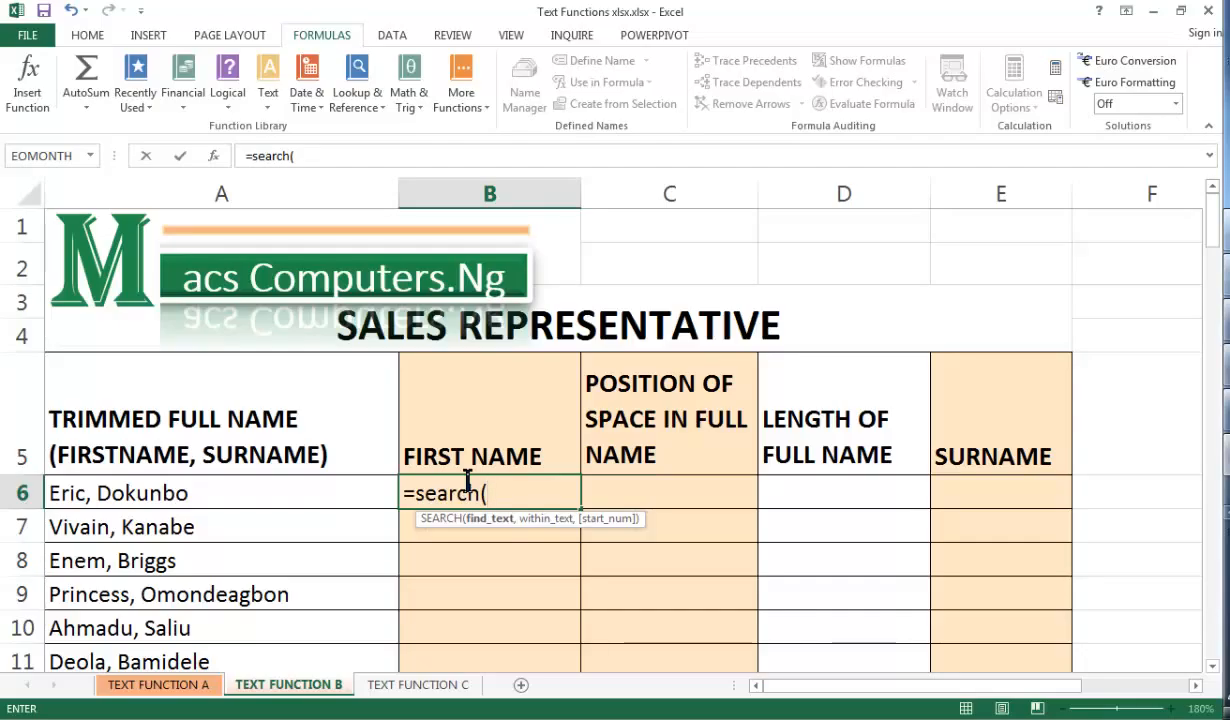
{"action": "type", "text": "\",\","}
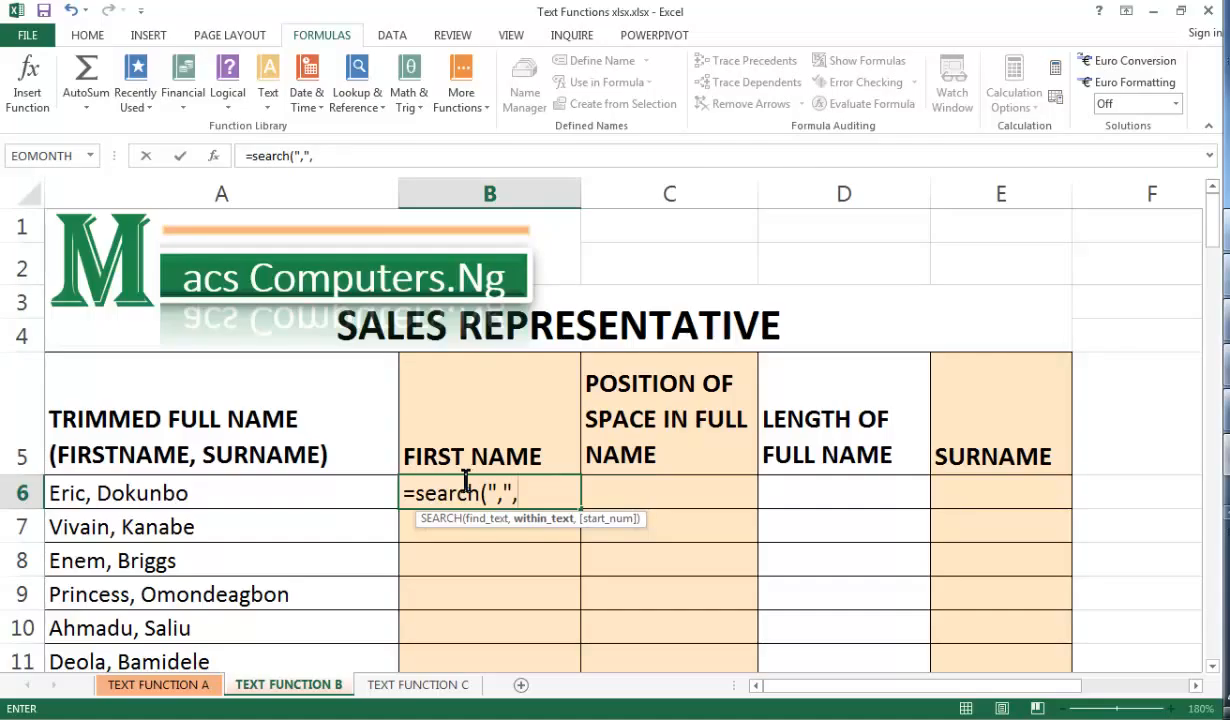
{"action": "left_click", "coordinate": [342, 490]}
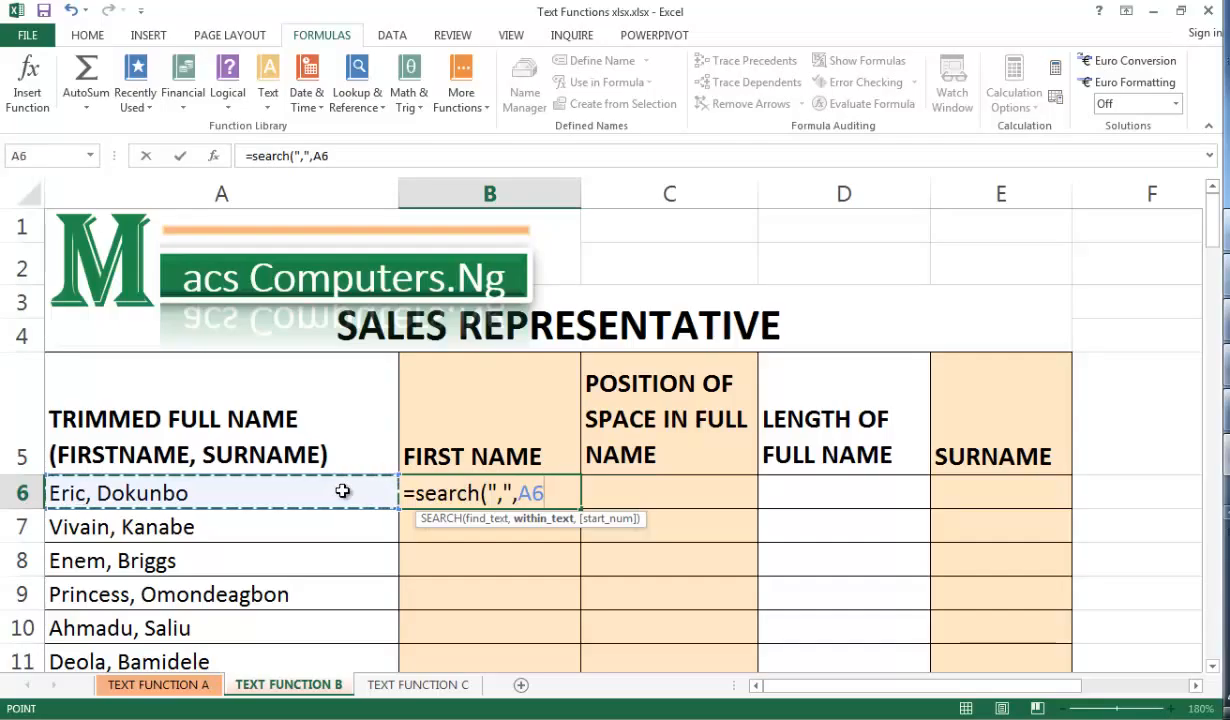
{"action": "type", "text": ","}
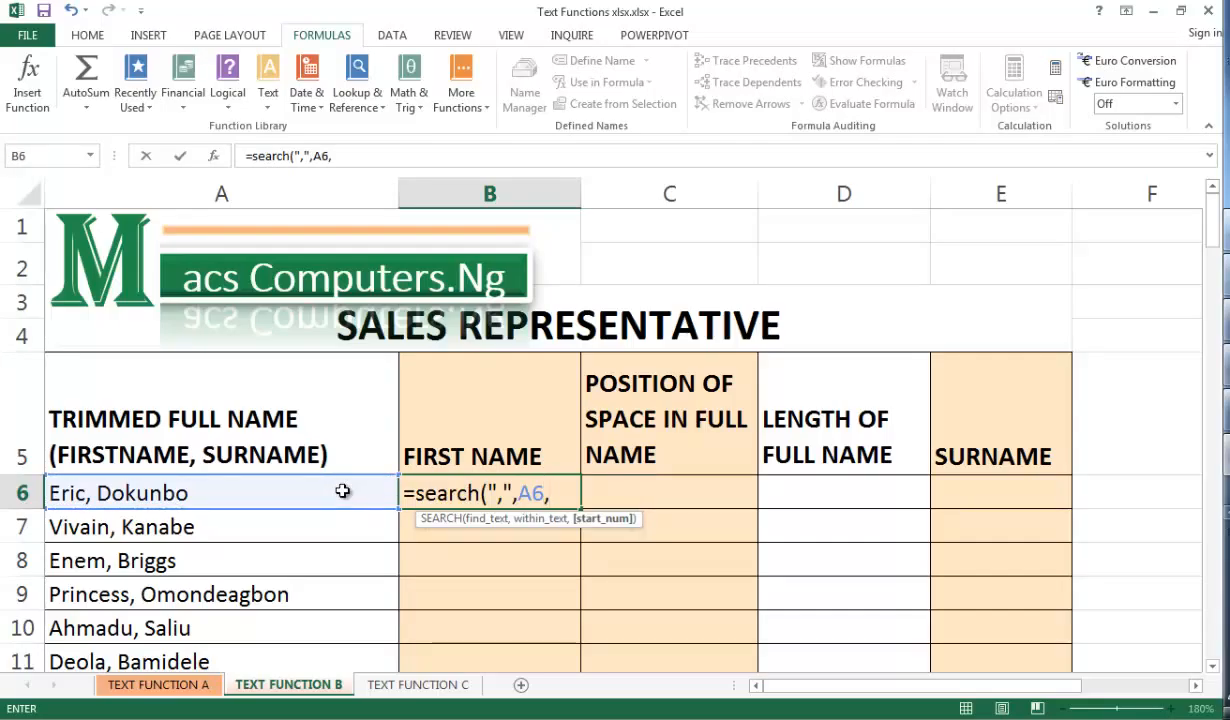
{"action": "type", "text": "1)"}
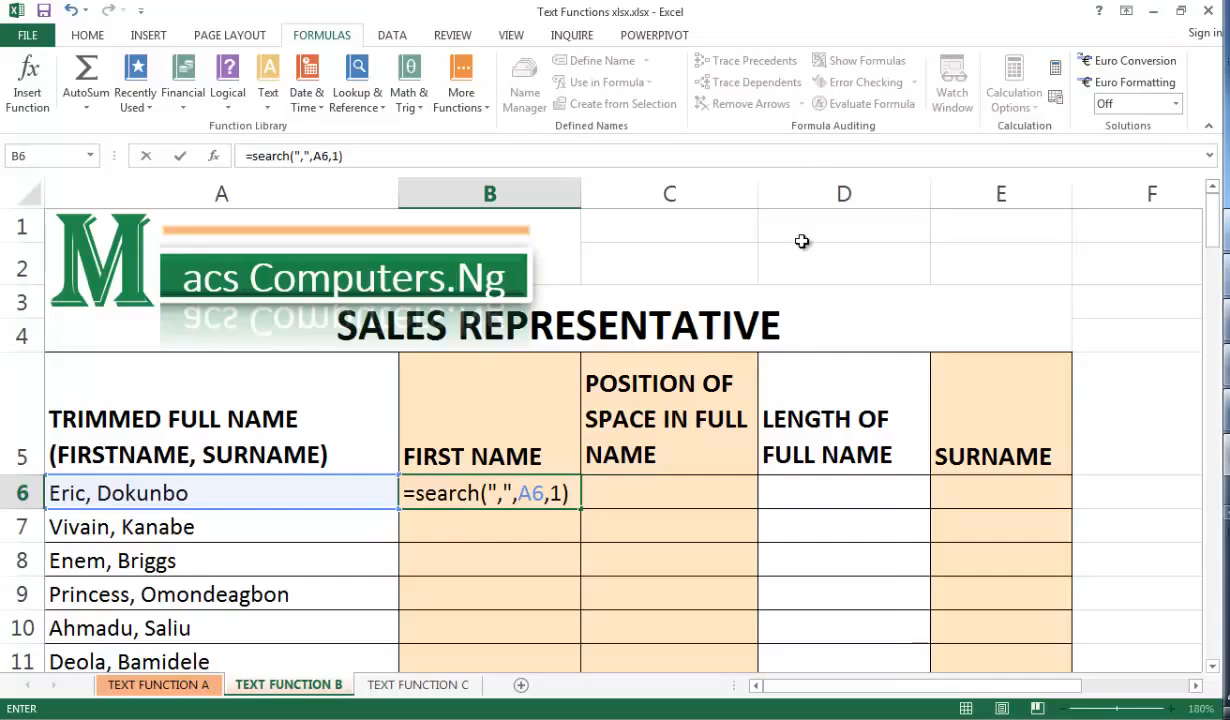
{"action": "key", "text": "ctrl+Return"}
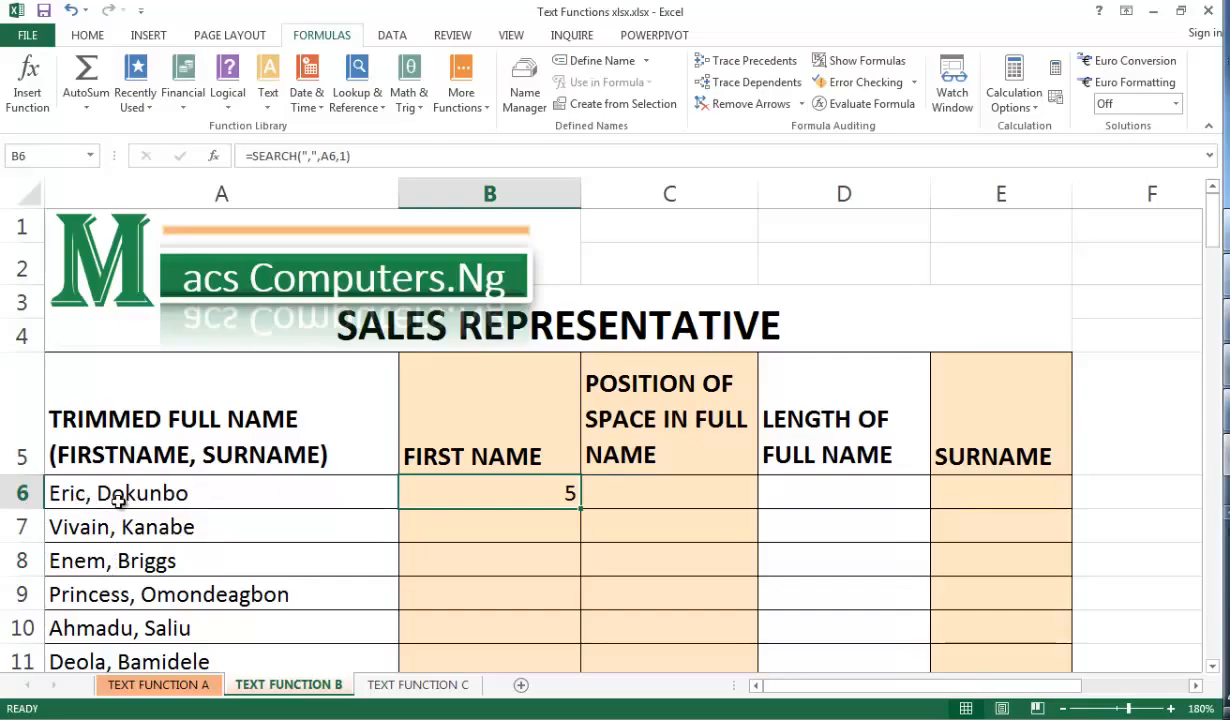
Edit the B6 formula to subtract 1 from the SEARCH result
{"action": "double_click", "coordinate": [462, 493]}
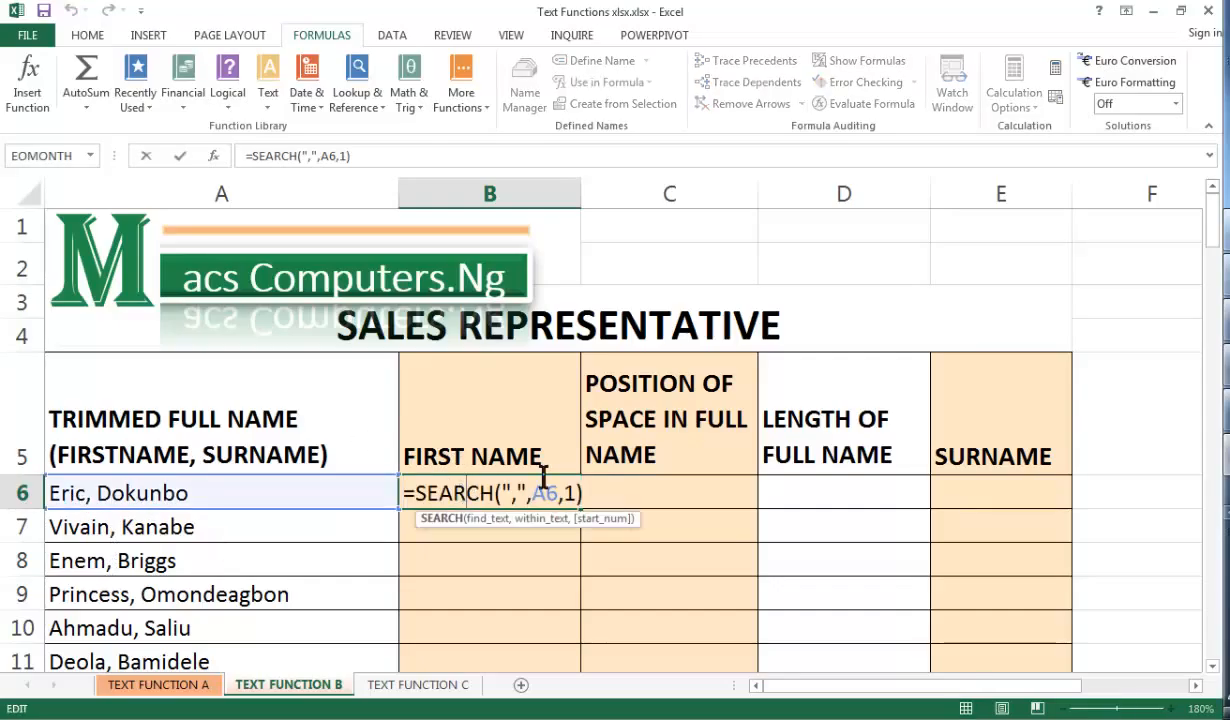
{"action": "left_click", "coordinate": [582, 496]}
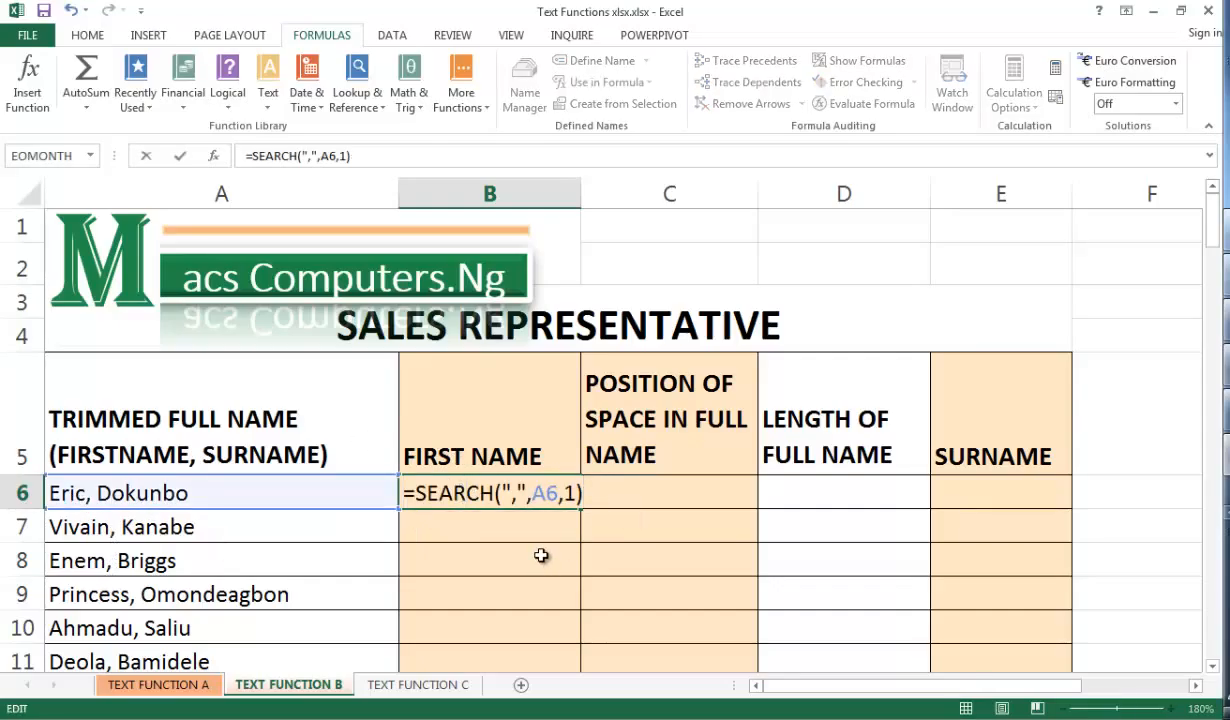
{"action": "type", "text": "-1"}
{"action": "key", "text": "ctrl+Return"}
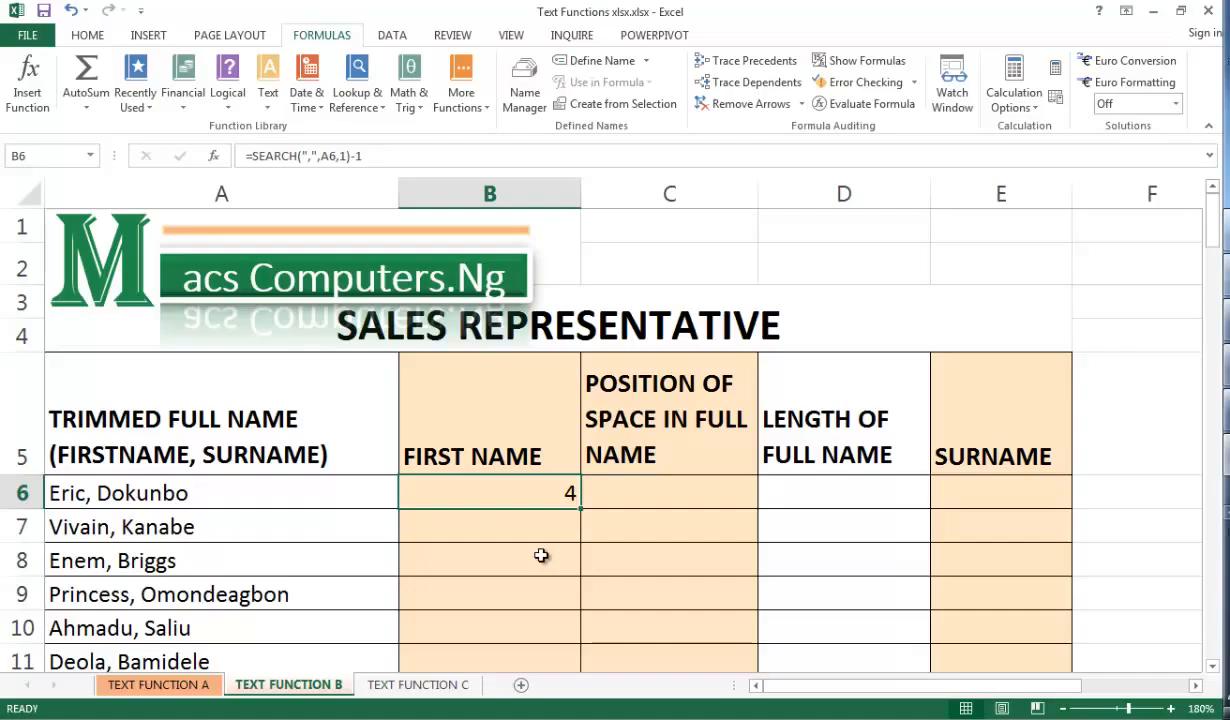
Wrap the B6 formula in LEFT as =LEFT(A6,SEARCH(",",A6,1)-1) and fill it down the FIRST NAME column
{"action": "double_click", "coordinate": [509, 494]}
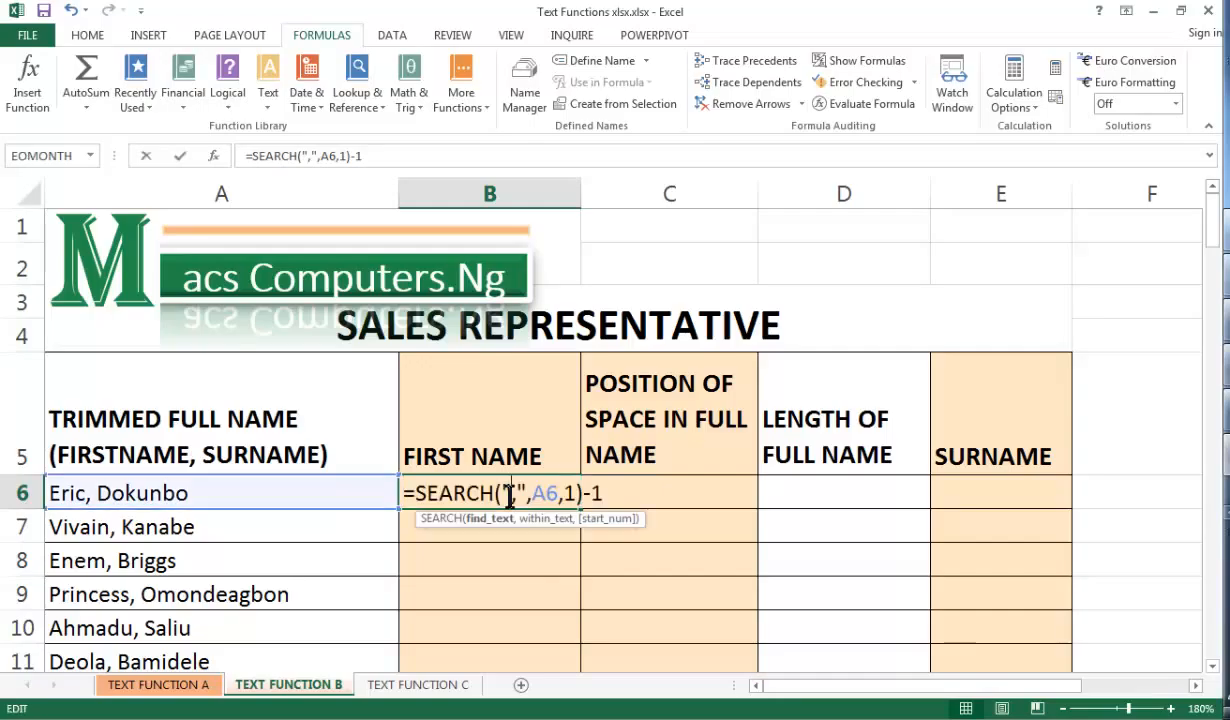
{"action": "left_click", "coordinate": [415, 495]}
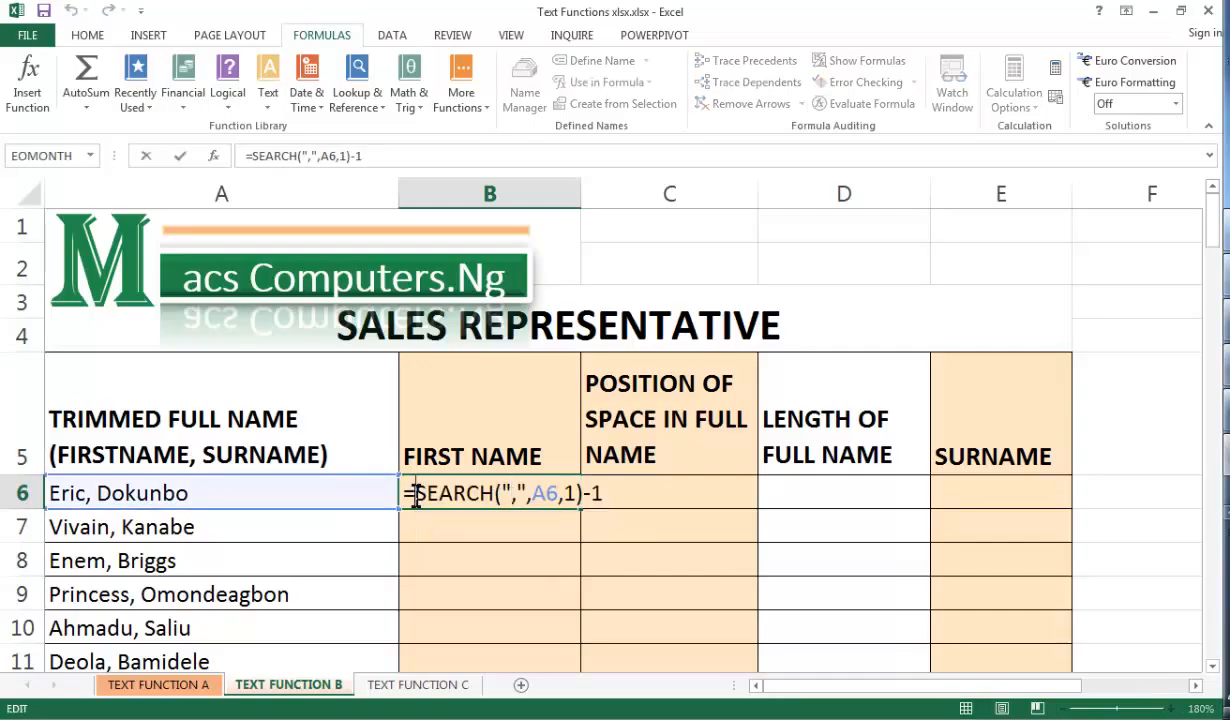
{"action": "type", "text": "left"}
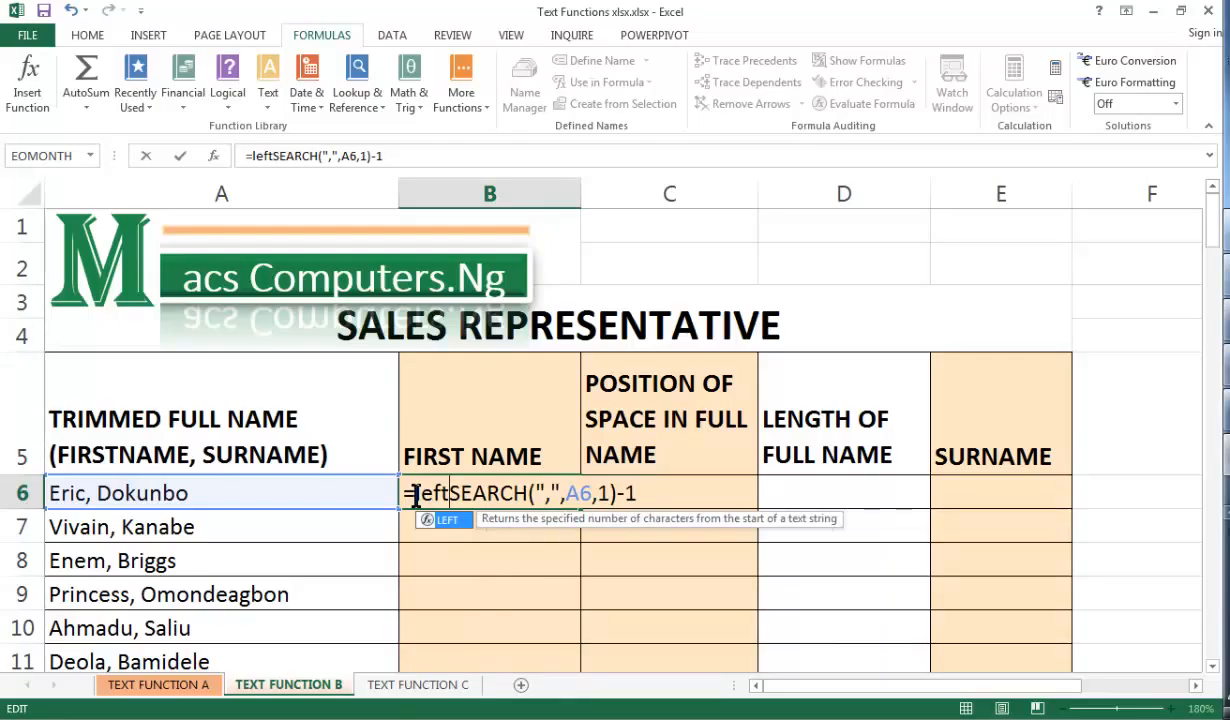
{"action": "type", "text": "("}
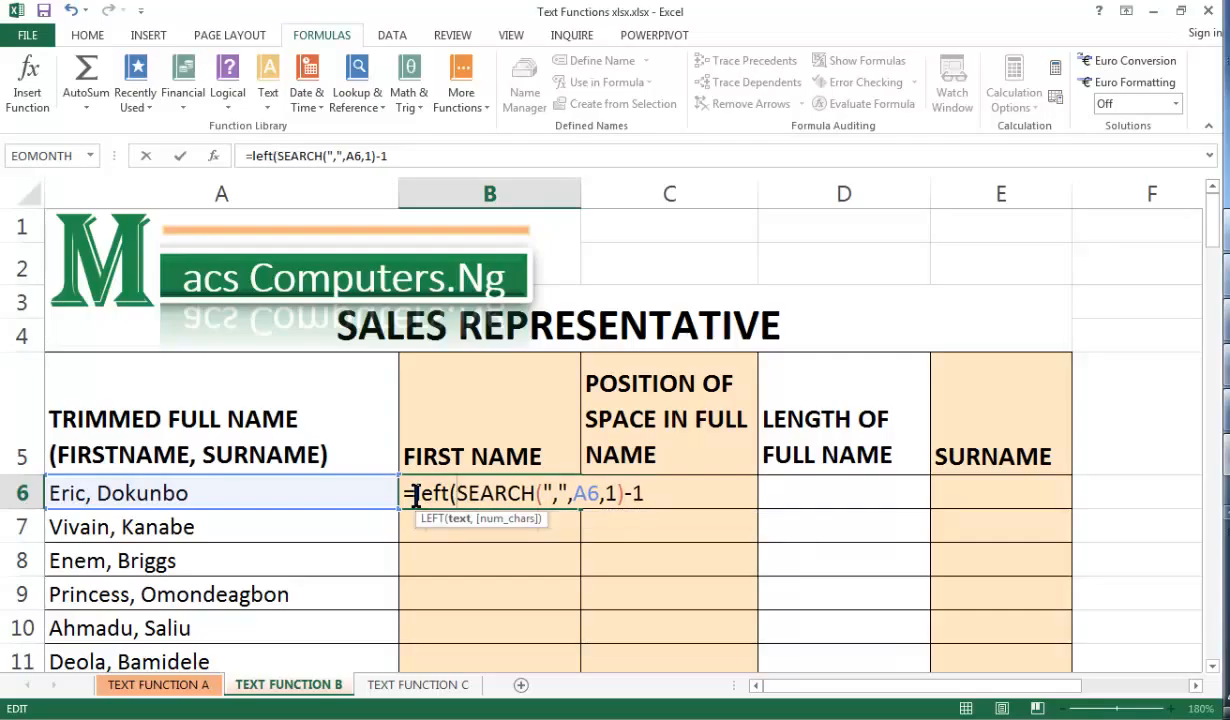
{"action": "left_click", "coordinate": [311, 494]}
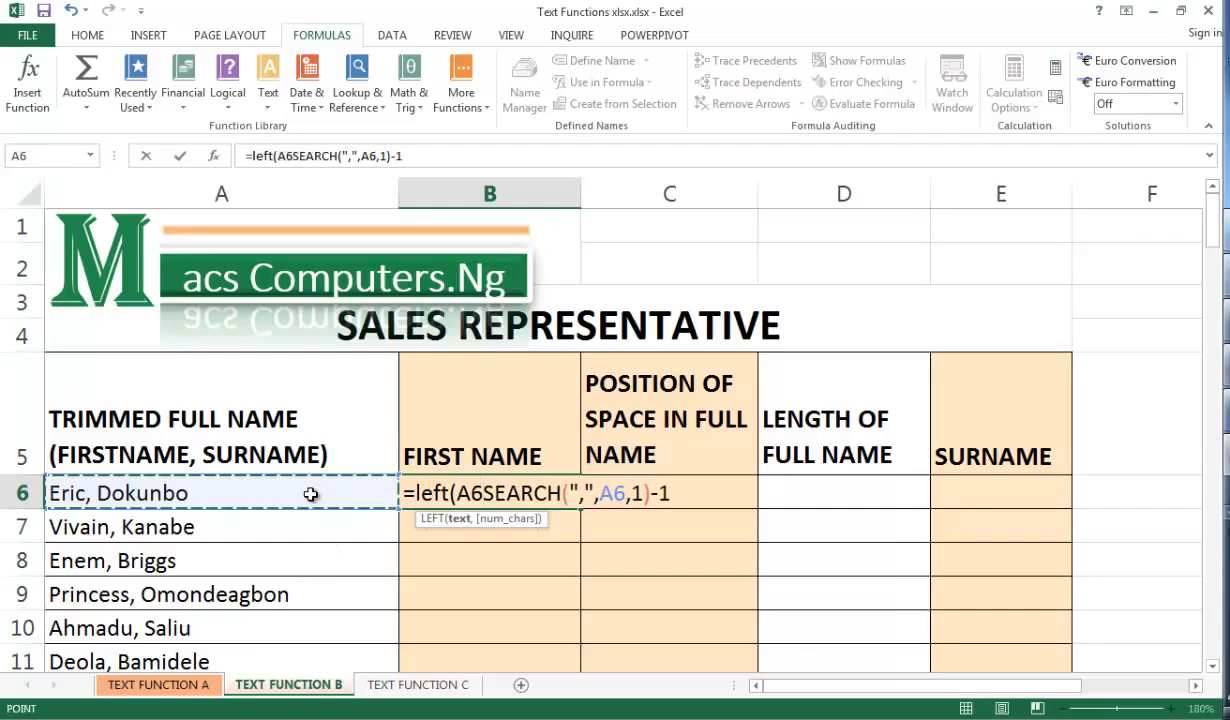
{"action": "type", "text": ","}
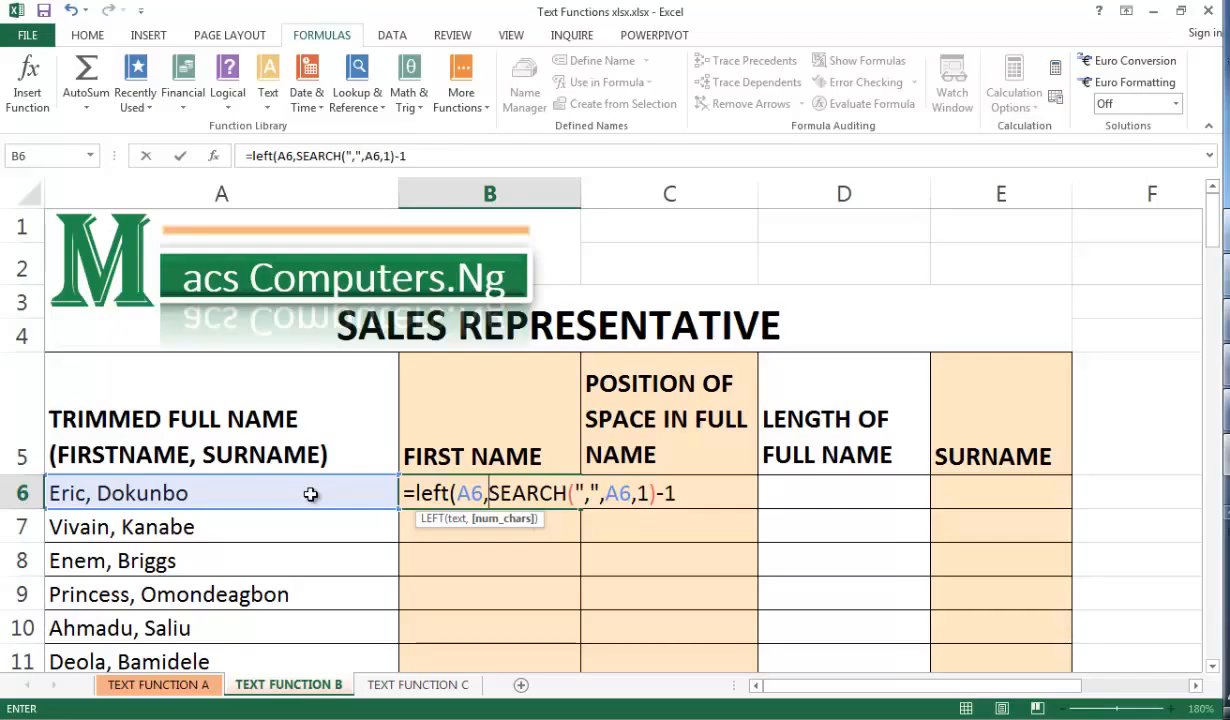
{"action": "left_click", "coordinate": [674, 497]}
{"action": "type", "text": ")"}
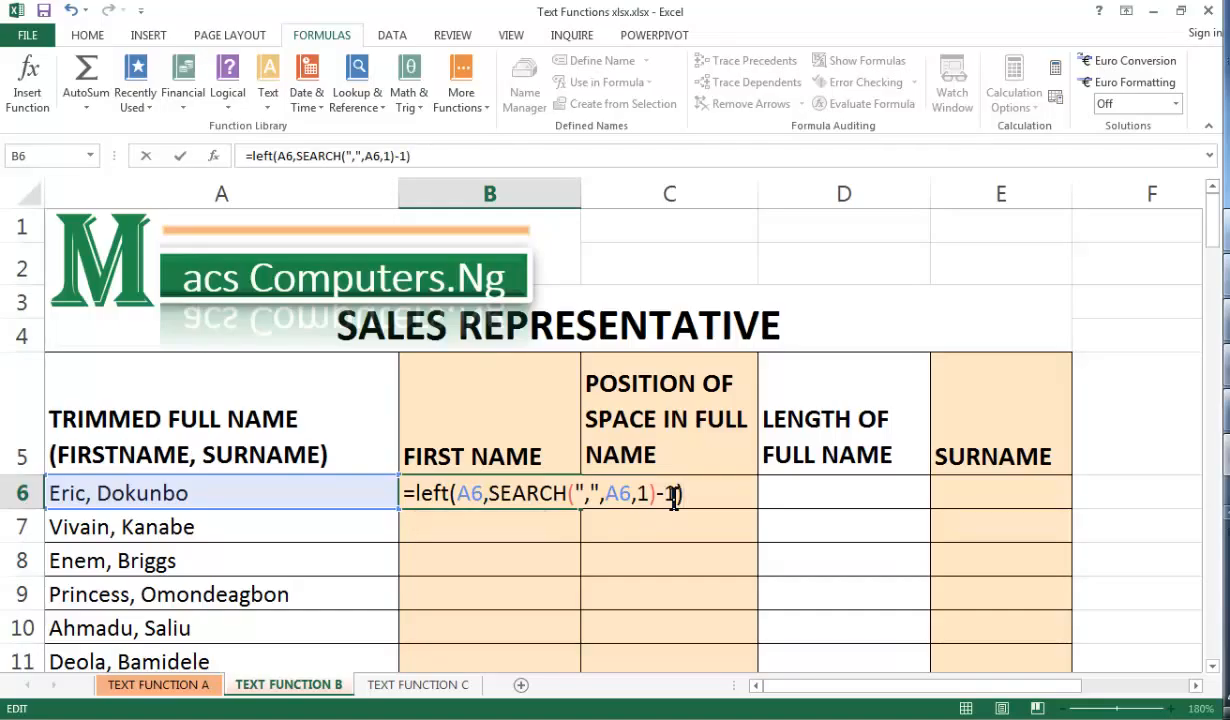
{"action": "key", "text": "ctrl+Return"}
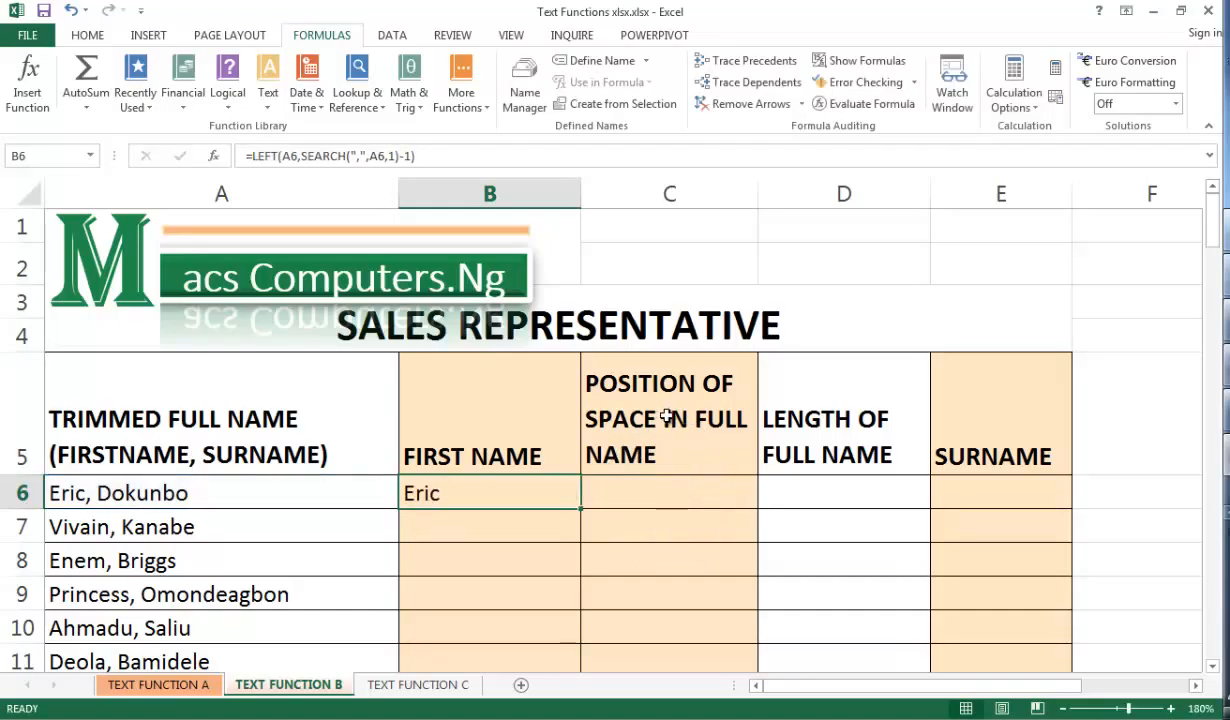
{"action": "double_click", "coordinate": [580, 510]}
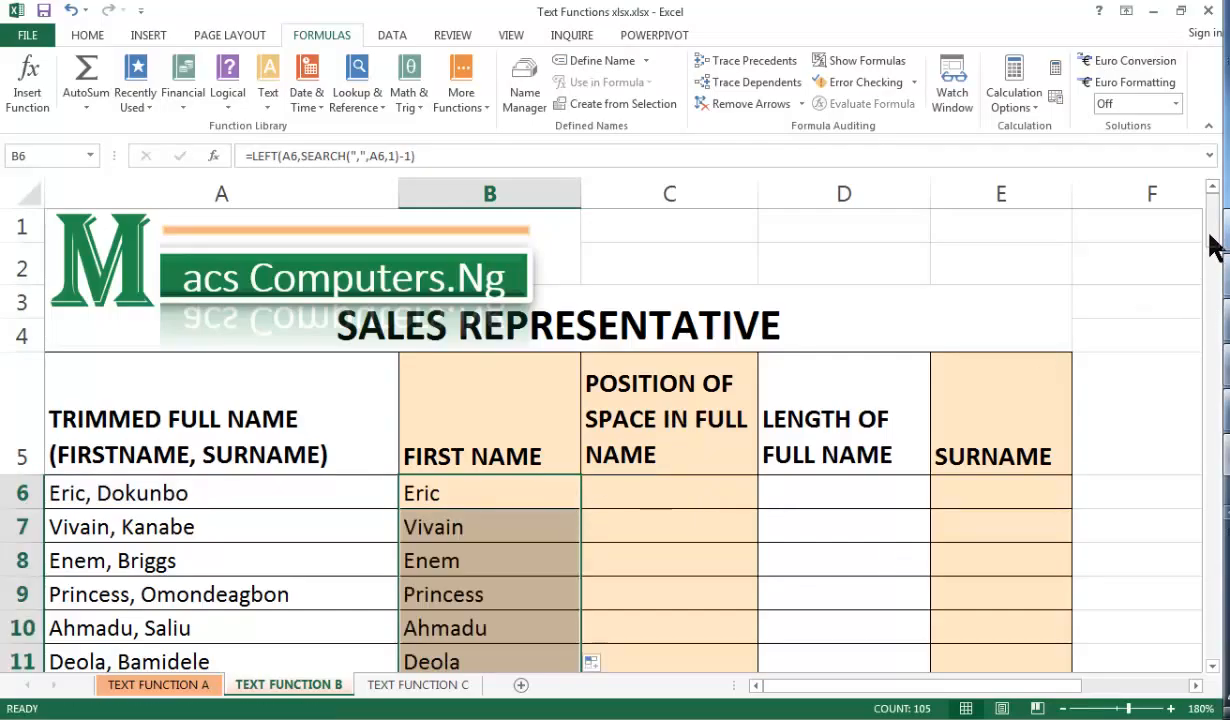
Enter =SEARCH(" ",A6,1) in C6 to find the space's position, then fill it down the column
{"action": "mouse_move", "coordinate": [1212, 245]}
{"action": "left_mouse_down"}
{"action": "mouse_move", "coordinate": [1212, 630]}
{"action": "mouse_move", "coordinate": [1211, 236]}
{"action": "mouse_move", "coordinate": [1212, 261]}
{"action": "left_mouse_up"}
{"action": "left_click", "coordinate": [646, 427]}
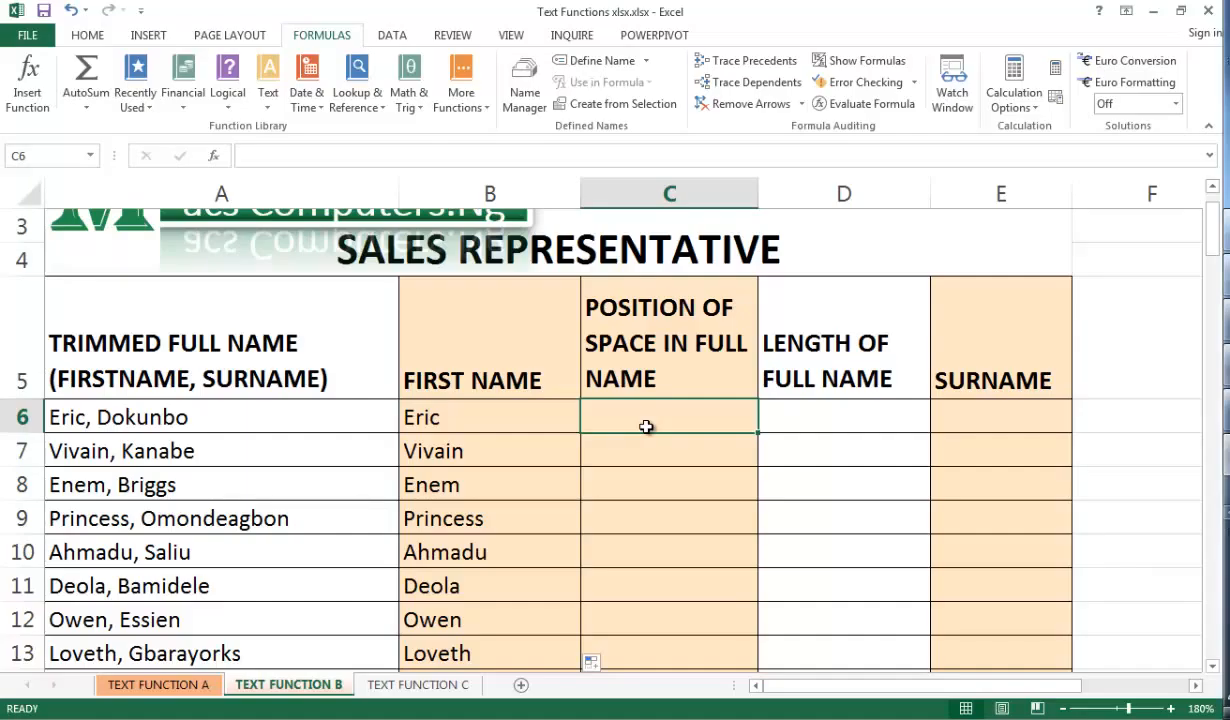
{"action": "type", "text": "="}
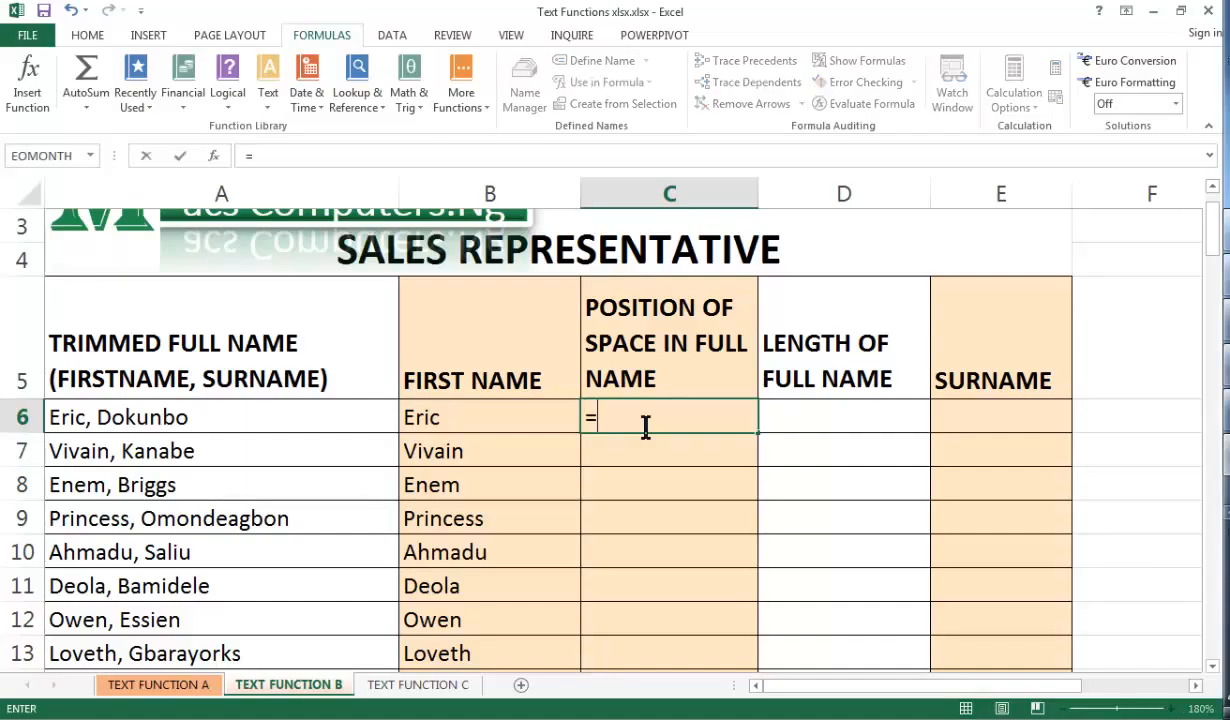
{"action": "type", "text": "search("}
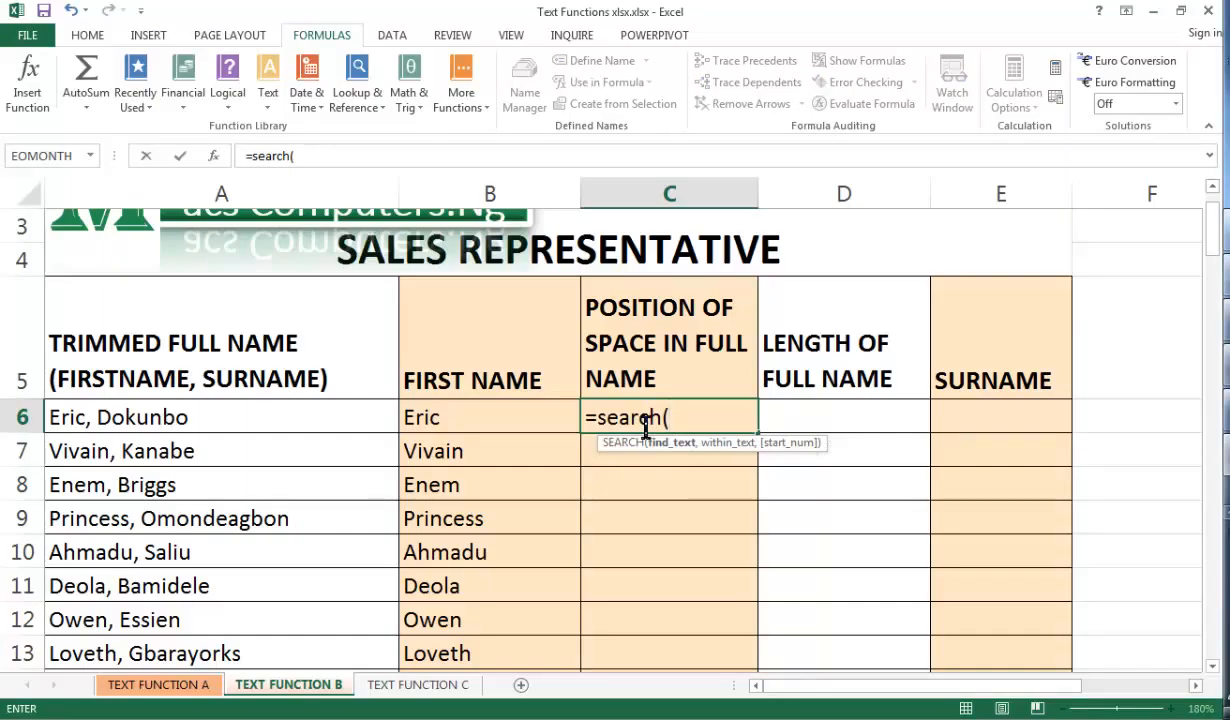
{"action": "type", "text": "\" \","}
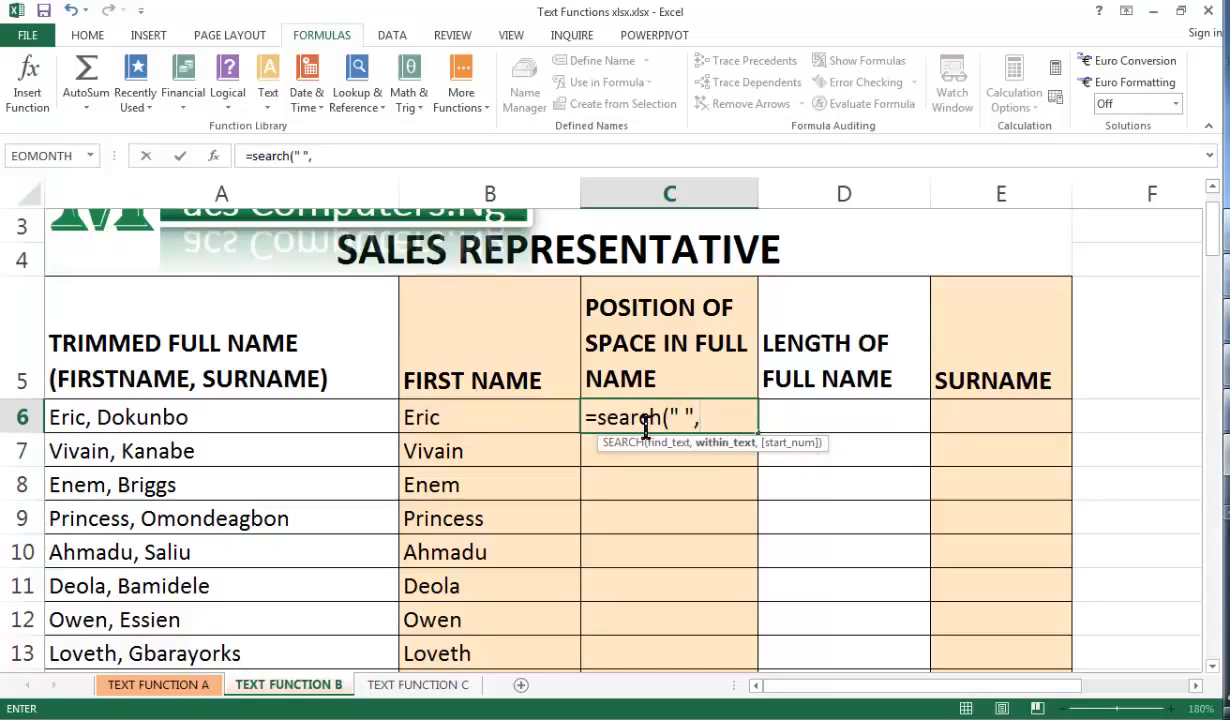
{"action": "left_click", "coordinate": [263, 424]}
{"action": "type", "text": ","}
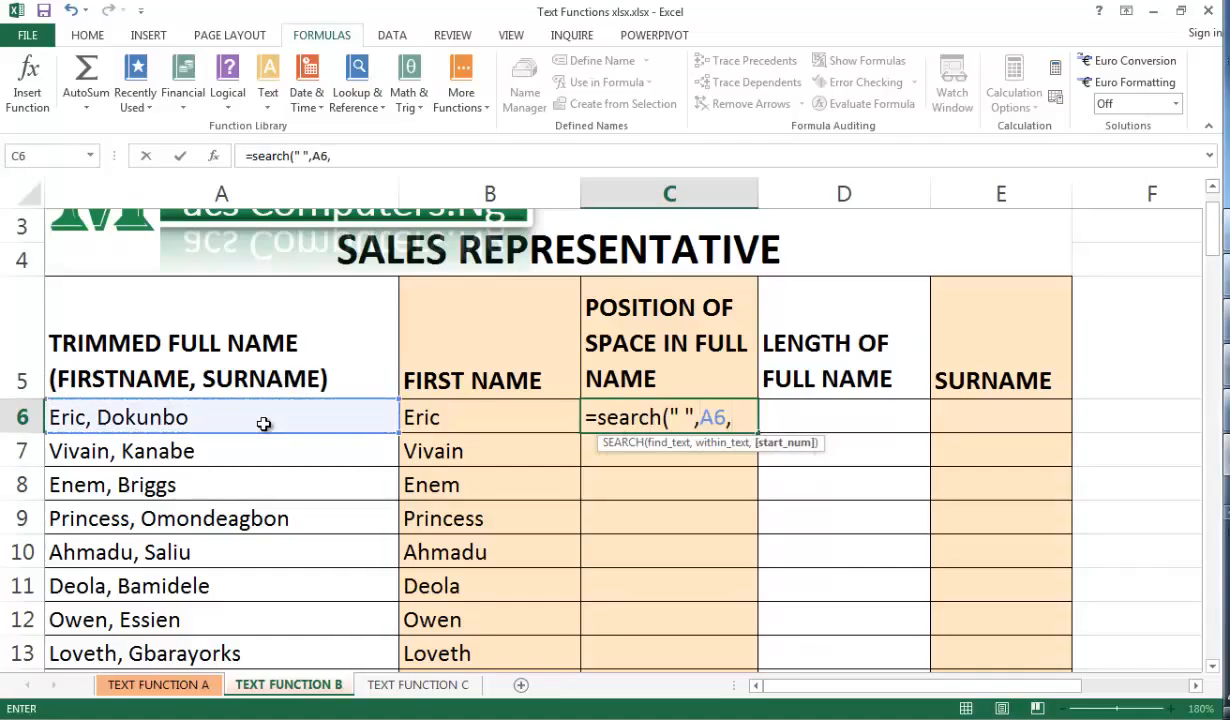
{"action": "type", "text": "1)"}
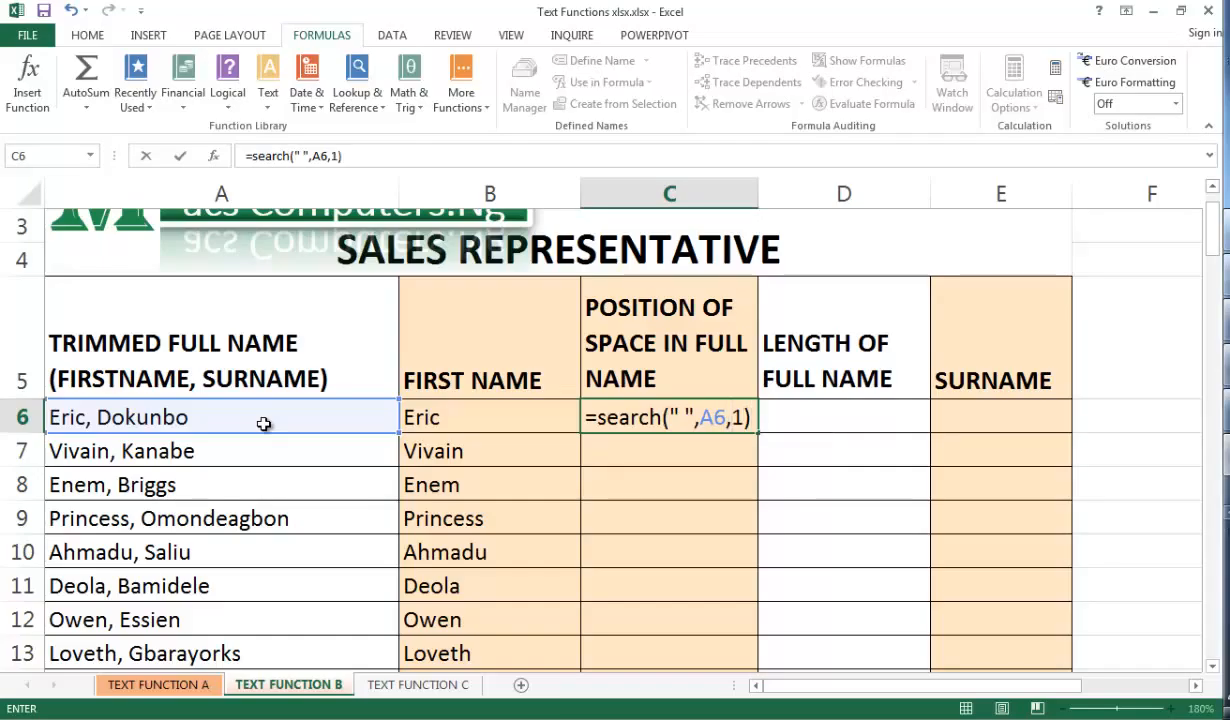
{"action": "key", "text": "ctrl+Return"}
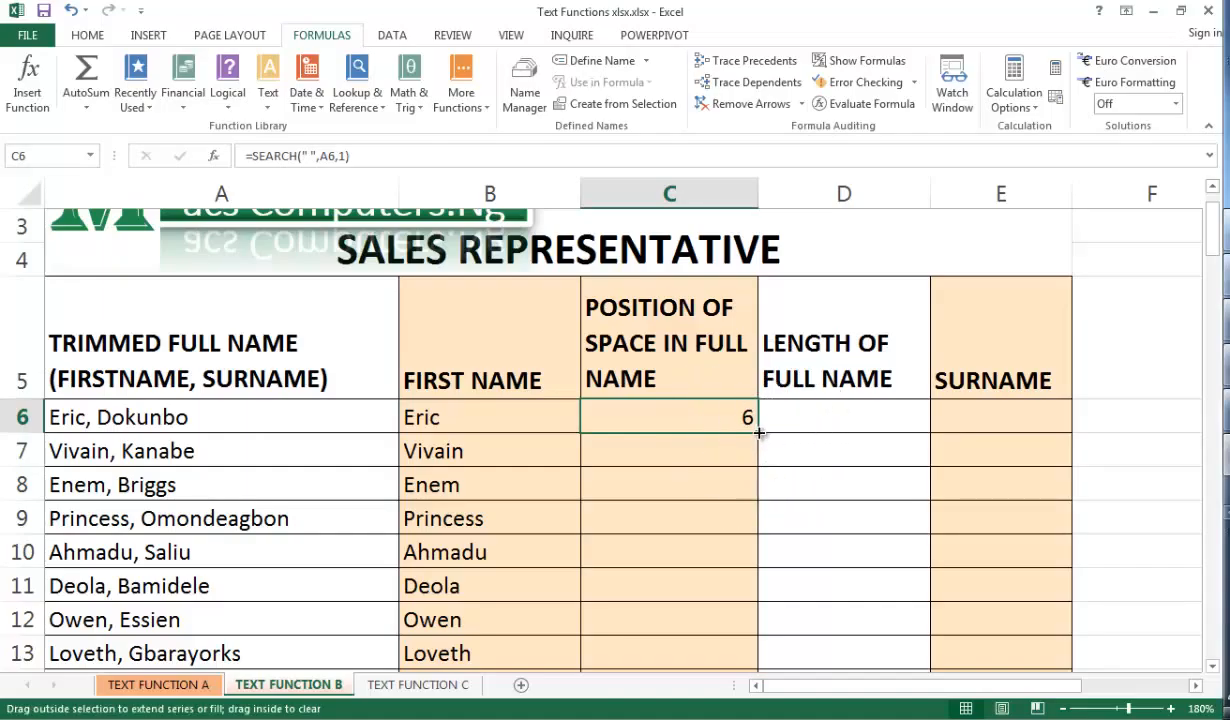
{"action": "double_click", "coordinate": [759, 432]}
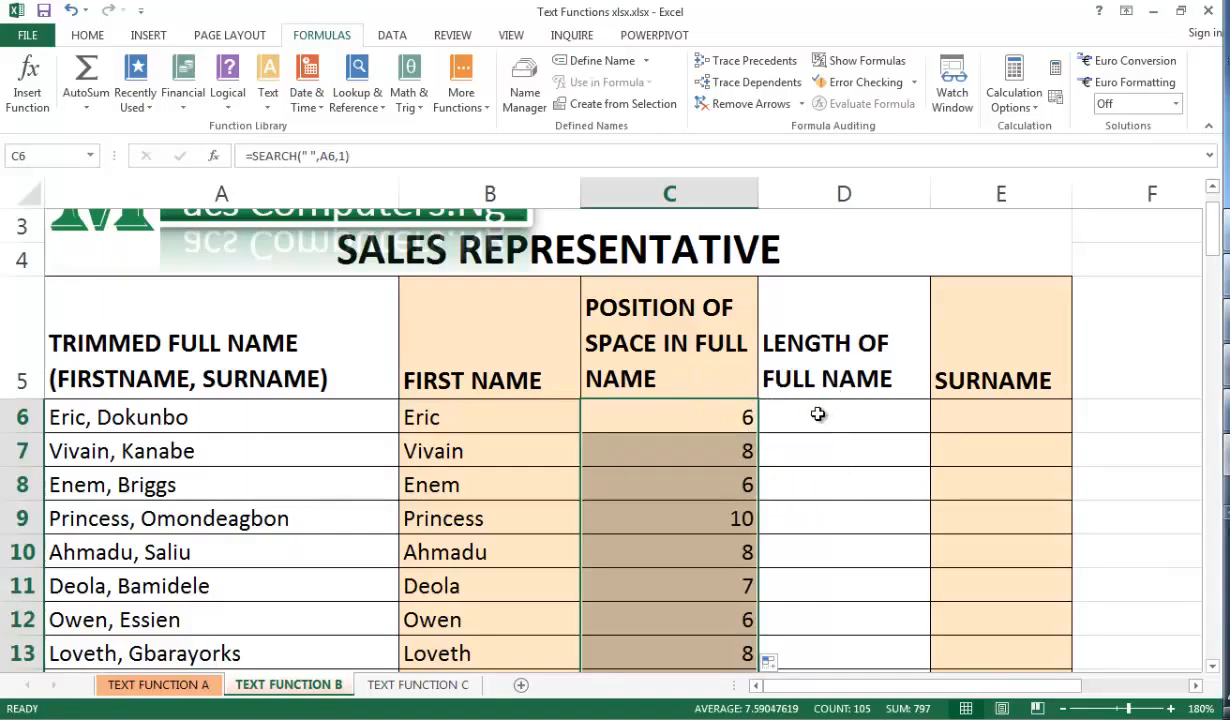
Enter =LEN(A6) in D6 to count the full name's characters, then fill it down the LENGTH OF FULL NAME column
{"action": "left_click", "coordinate": [818, 414]}
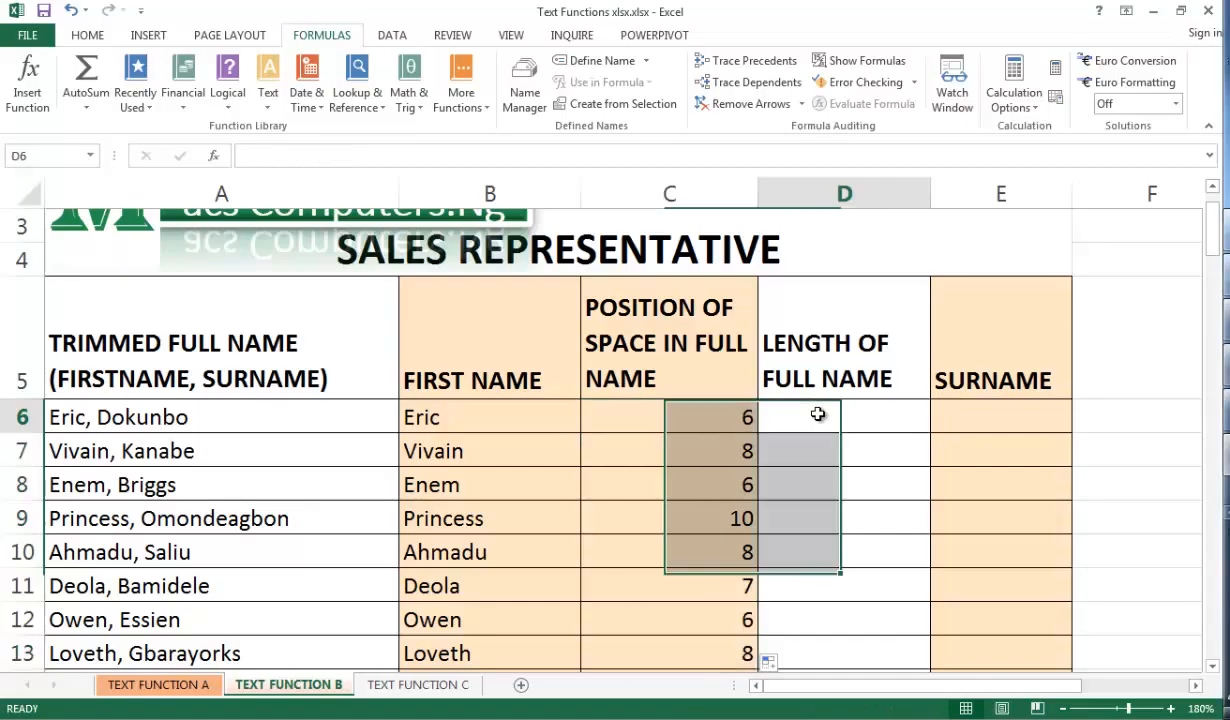
{"action": "type", "text": "="}
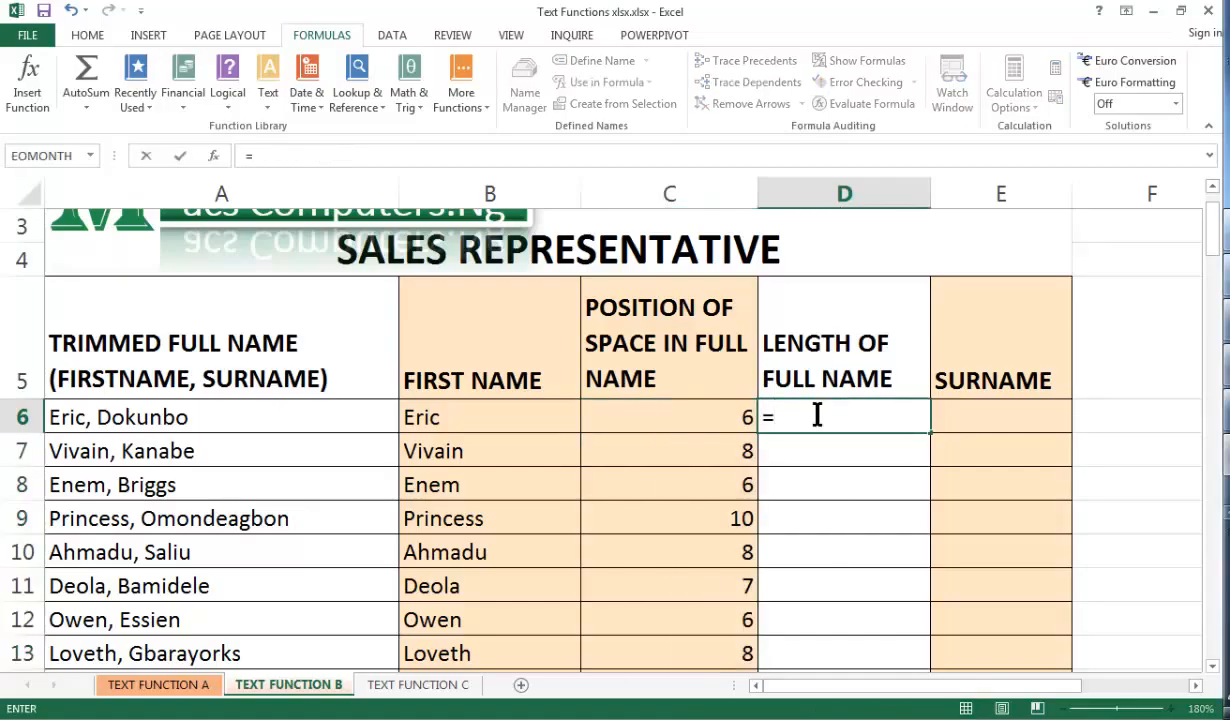
{"action": "type", "text": "len"}
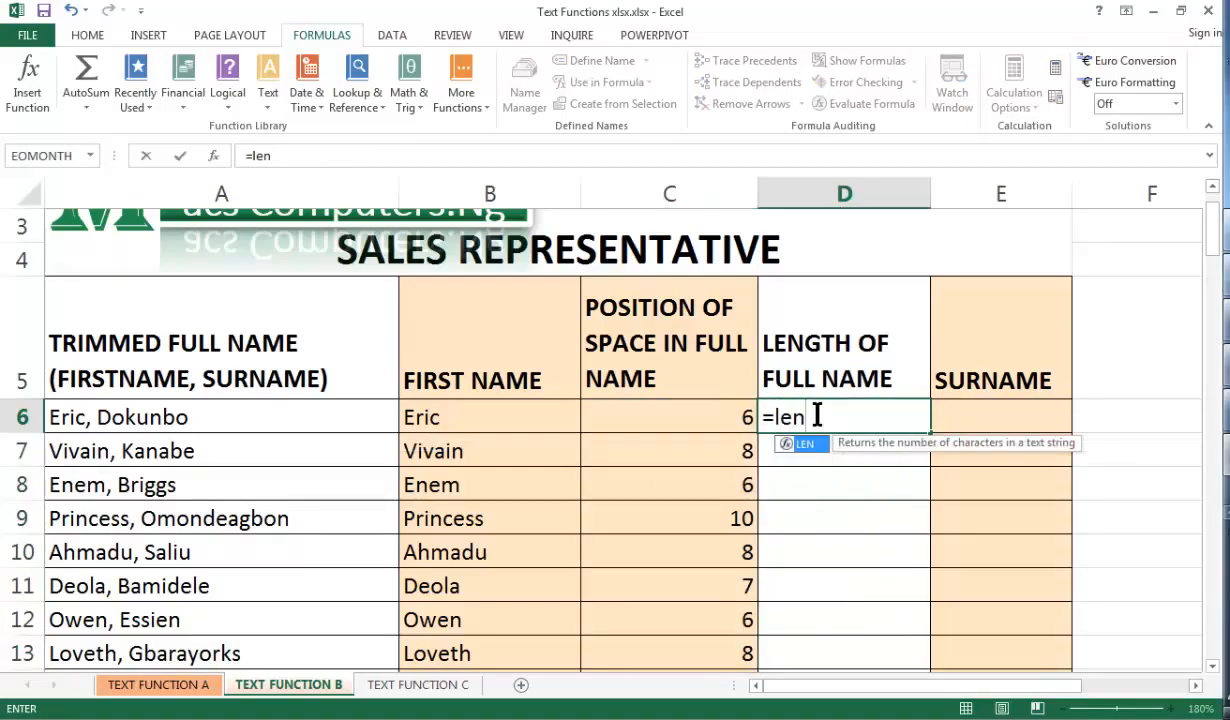
{"action": "type", "text": "("}
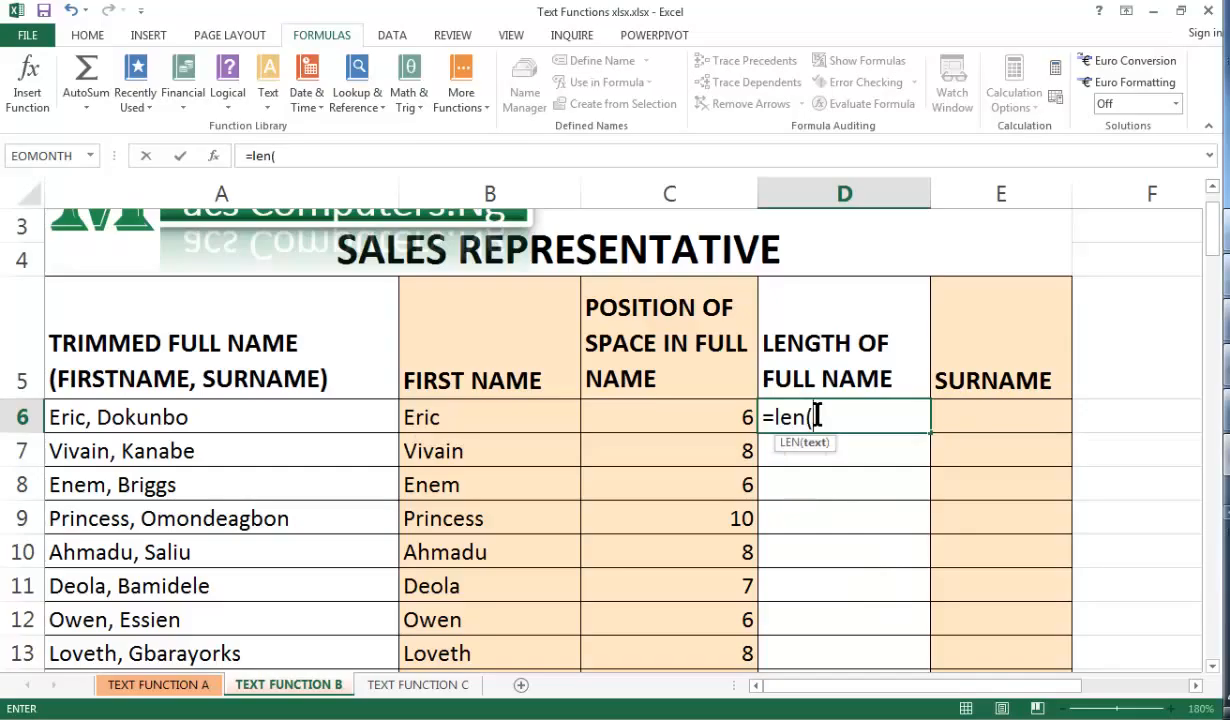
{"action": "left_click", "coordinate": [193, 419]}
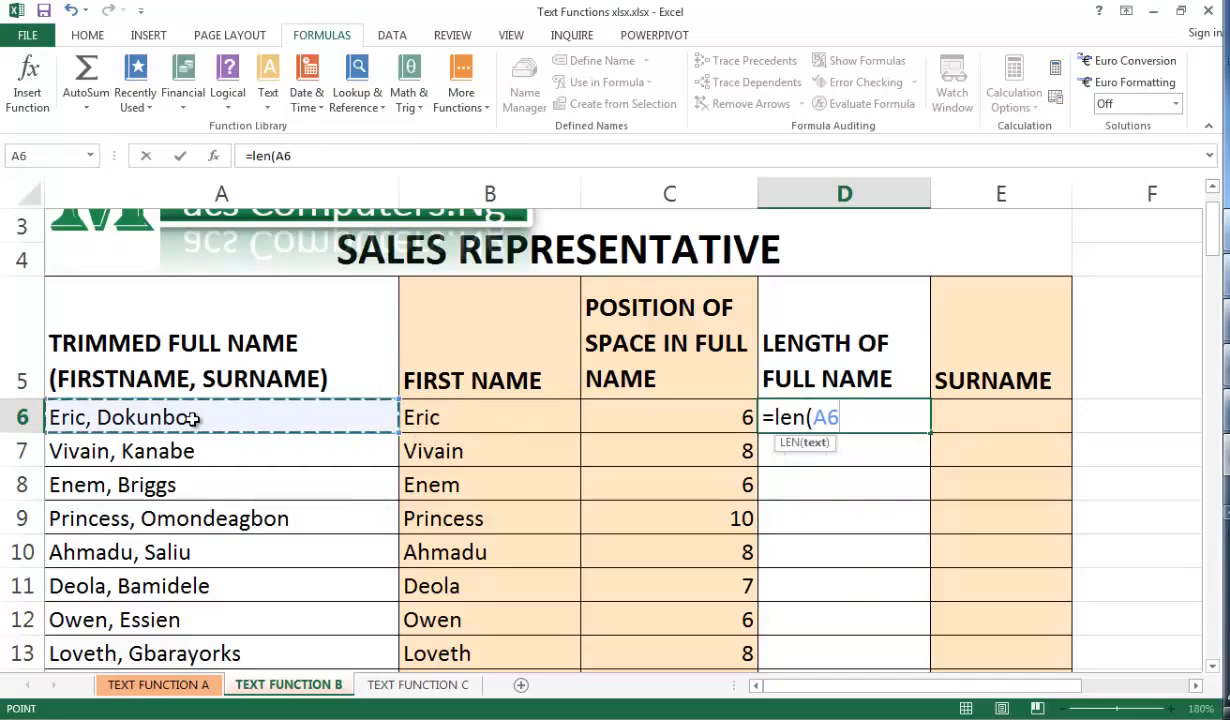
{"action": "type", "text": ")"}
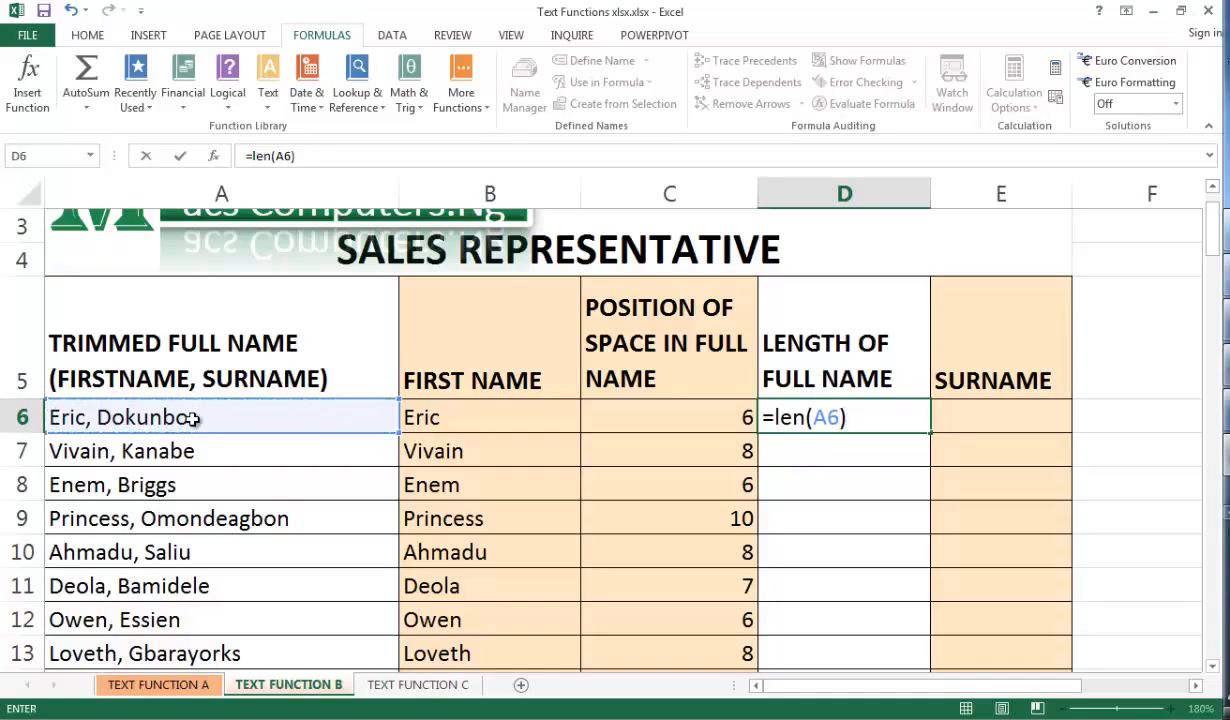
{"action": "key", "text": "shift+Return"}
{"action": "left_click", "coordinate": [890, 417]}
{"action": "double_click", "coordinate": [931, 432]}
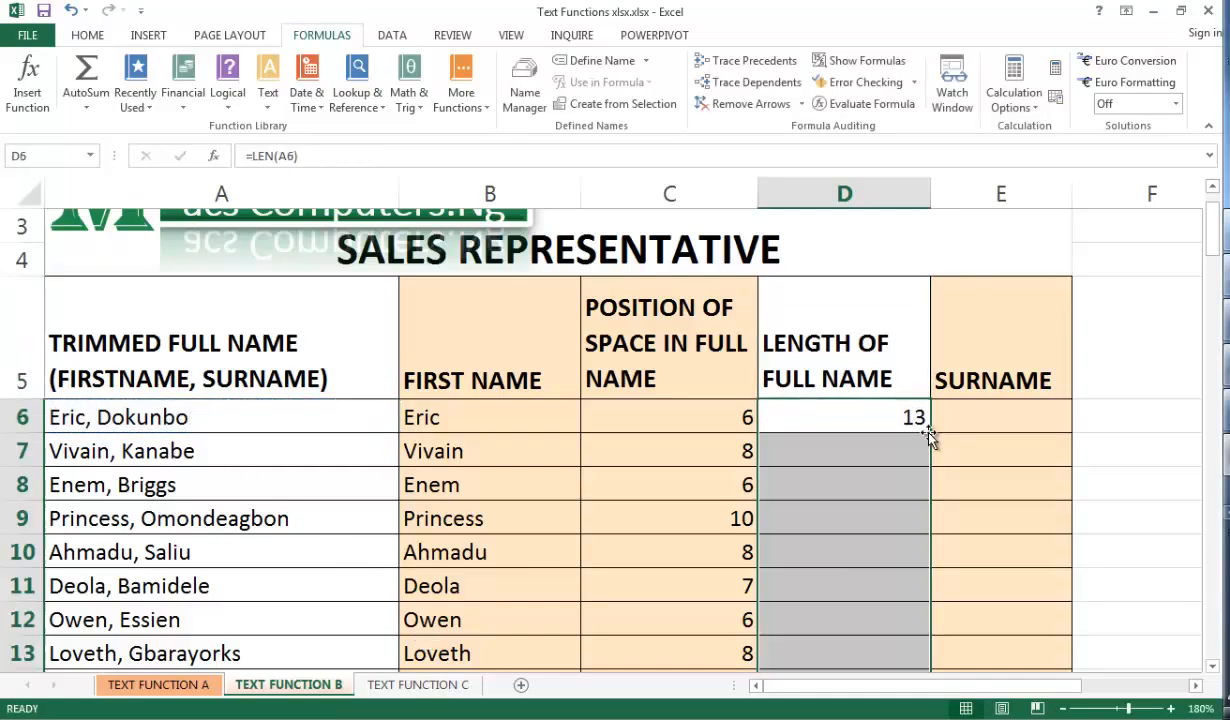
Enter =RIGHT(A6,D6-C6) in E6 to extract the surname
{"action": "left_click", "coordinate": [957, 421]}
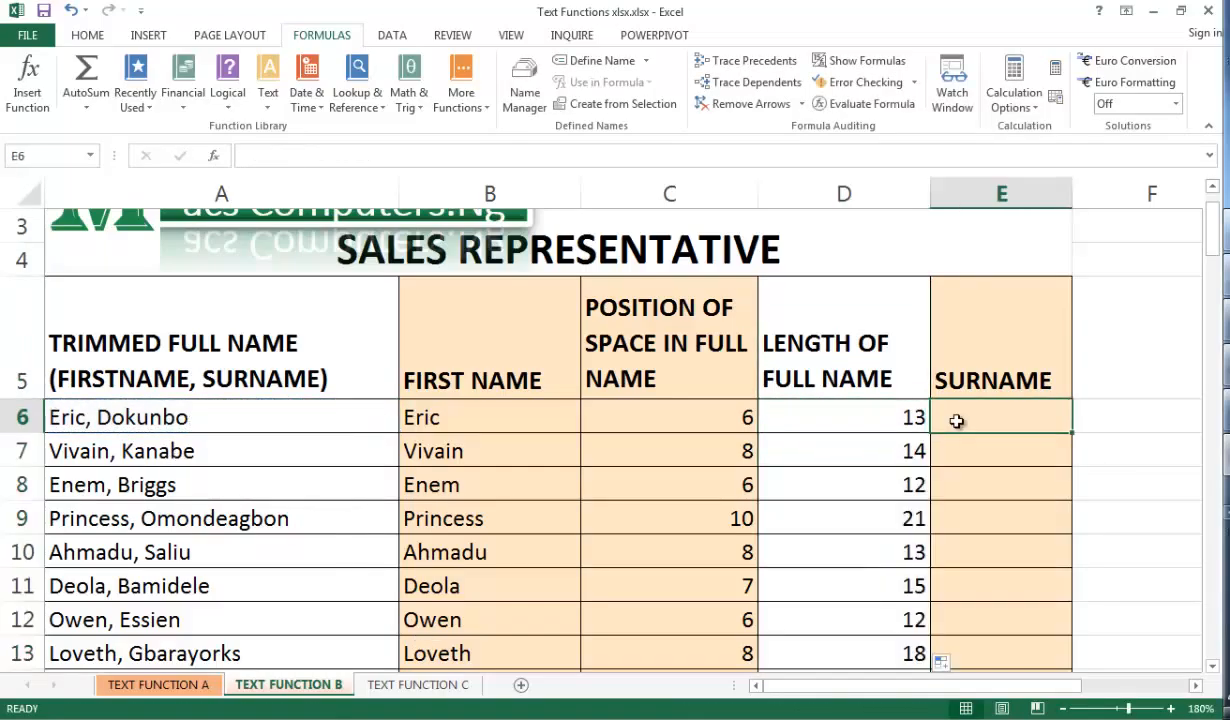
{"action": "type", "text": "="}
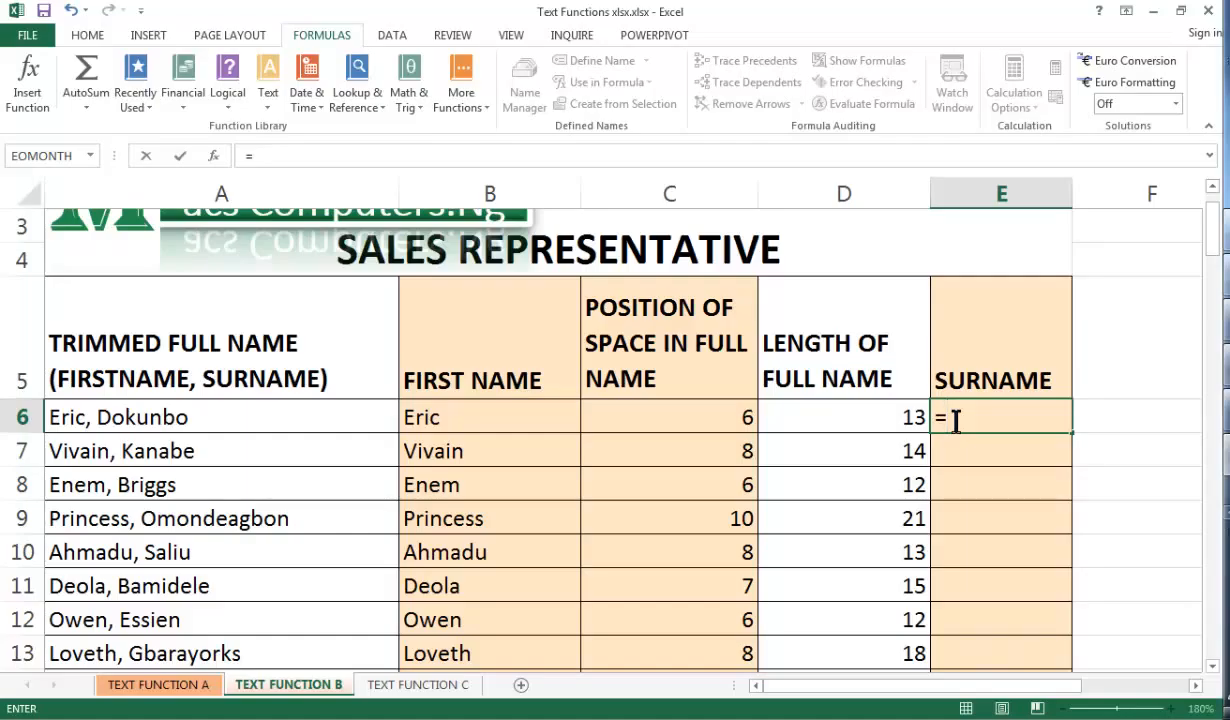
{"action": "type", "text": "right"}
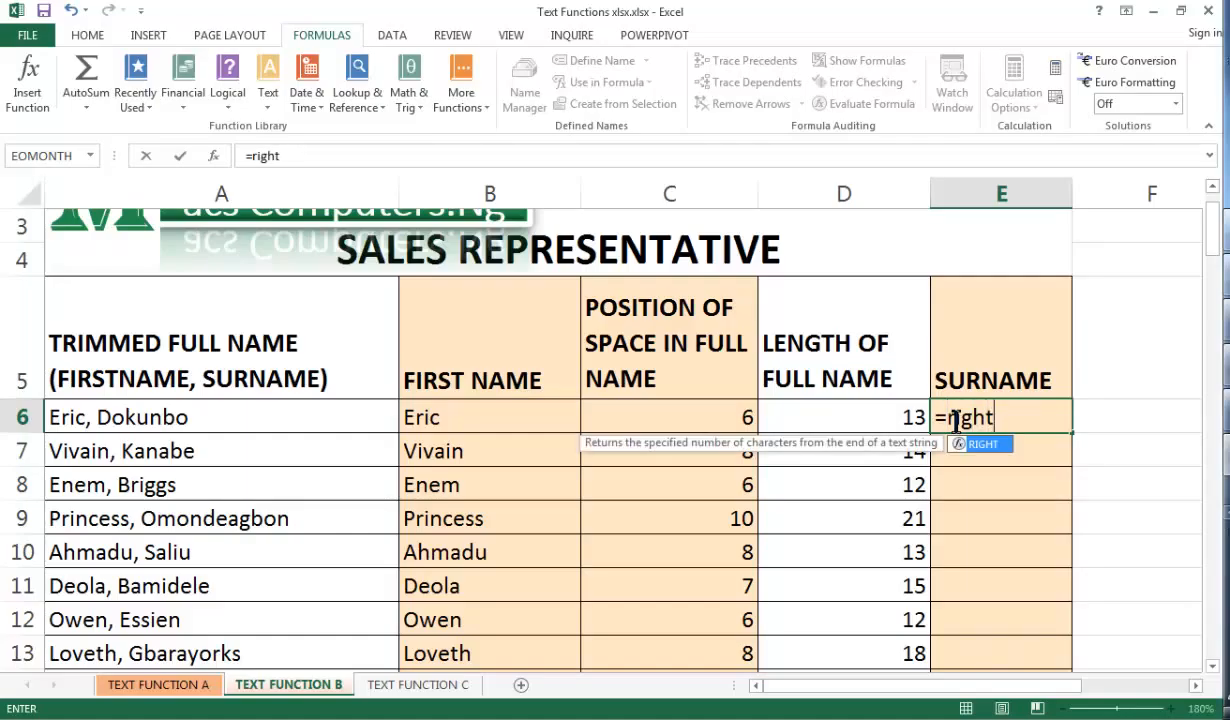
{"action": "type", "text": "("}
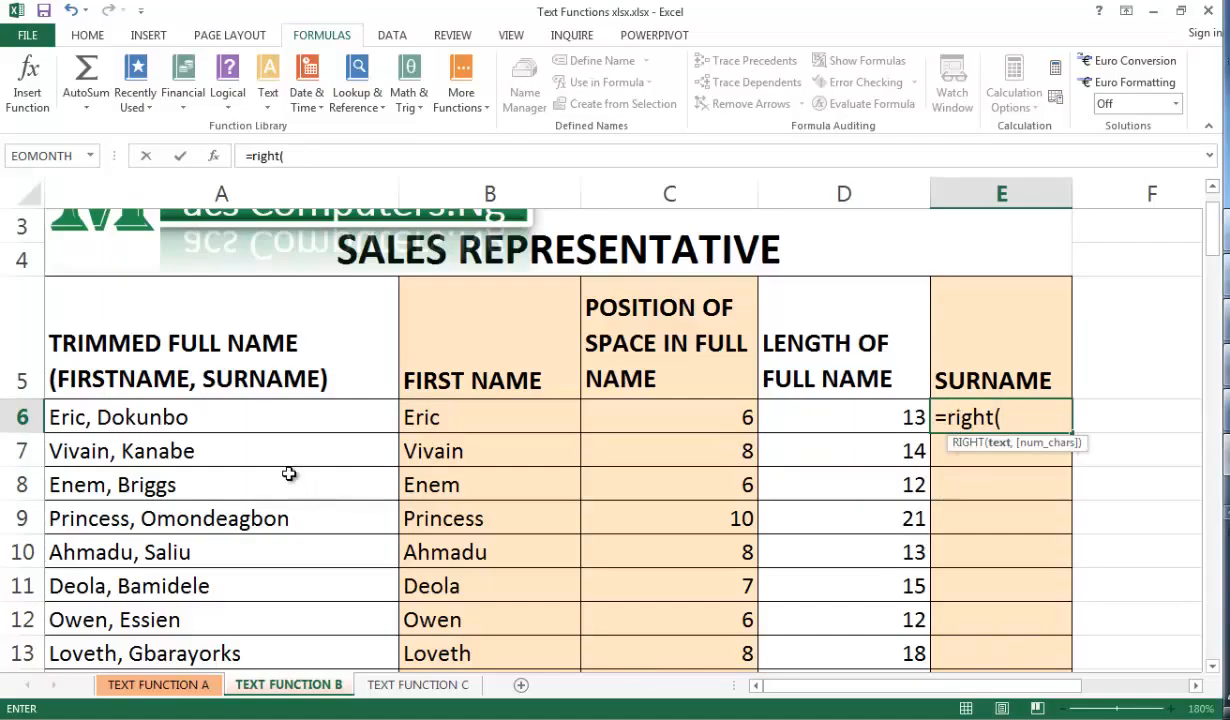
{"action": "left_click", "coordinate": [306, 421]}
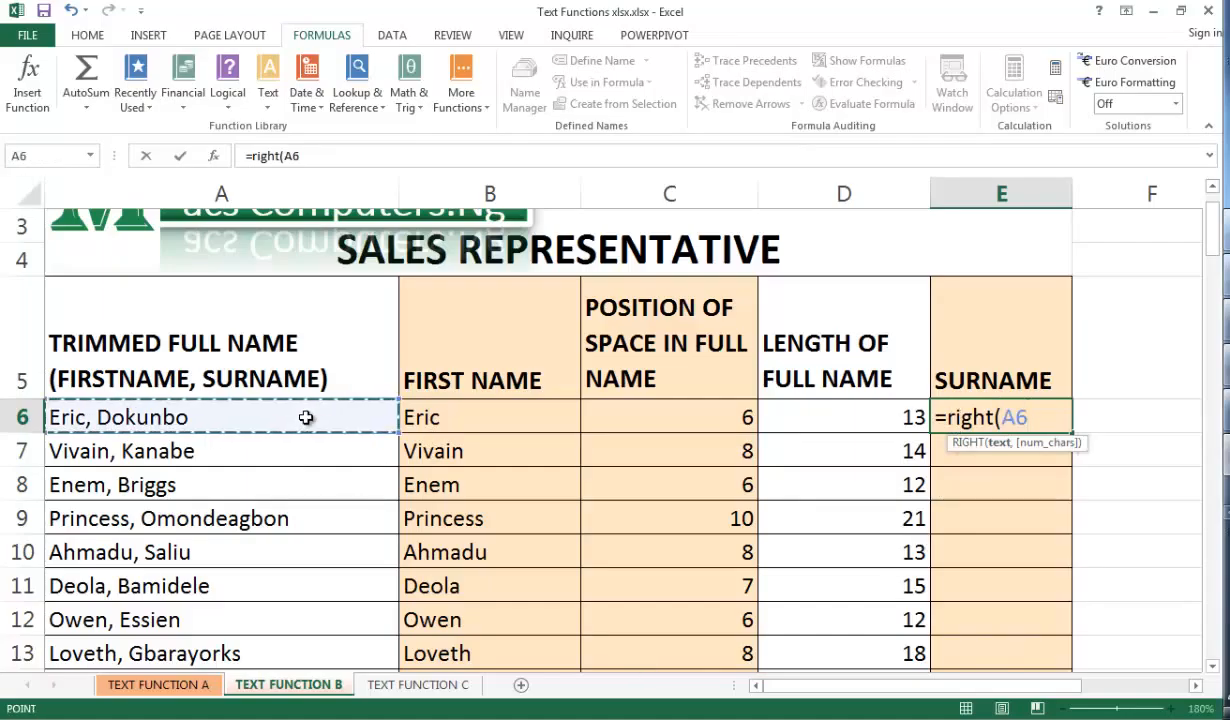
{"action": "type", "text": ","}
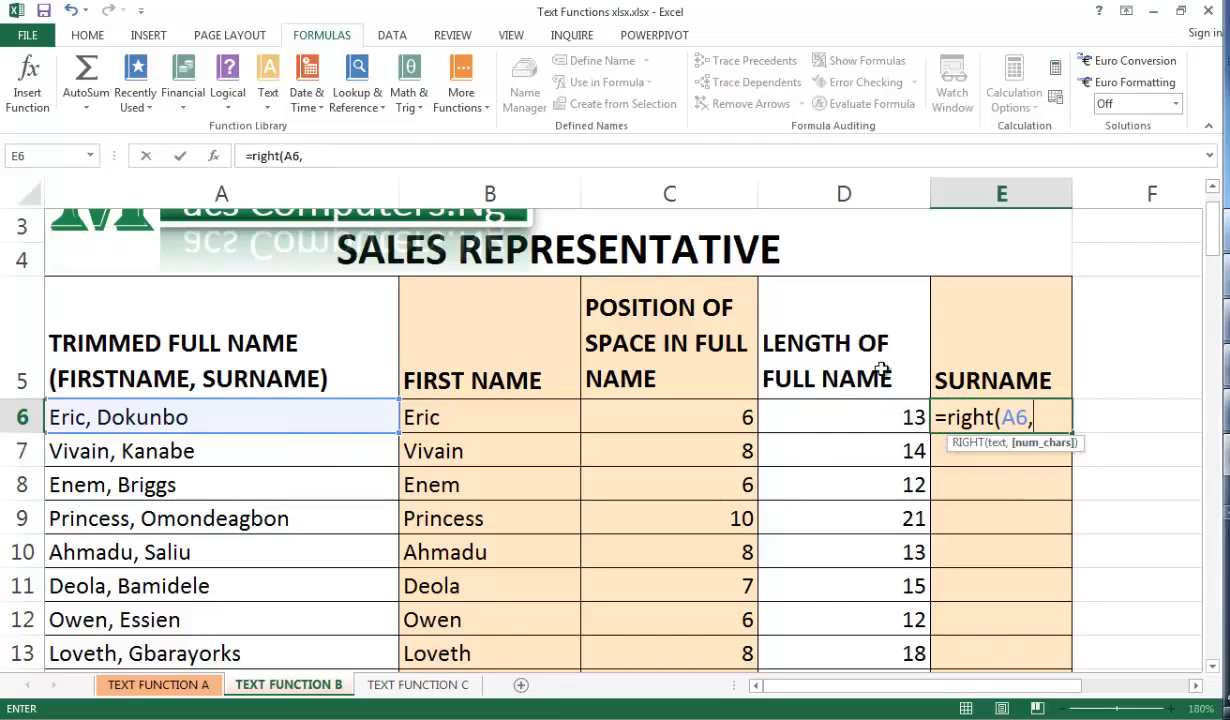
{"action": "left_click", "coordinate": [885, 421]}
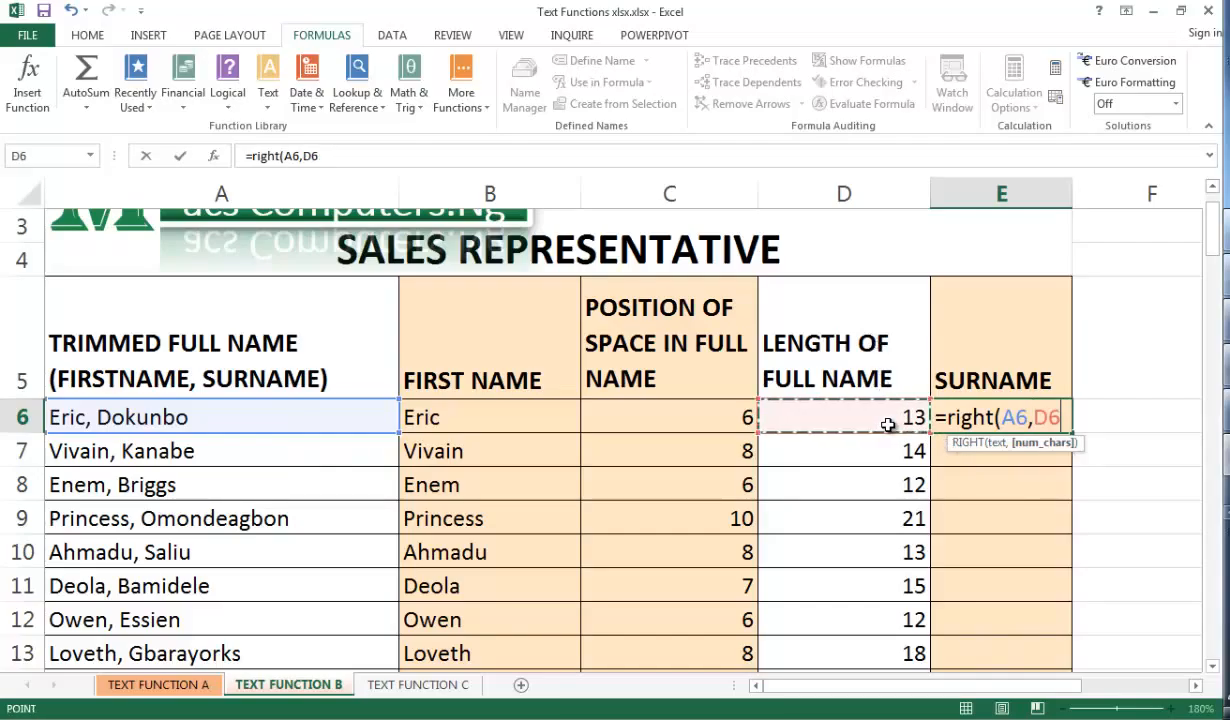
{"action": "type", "text": "-"}
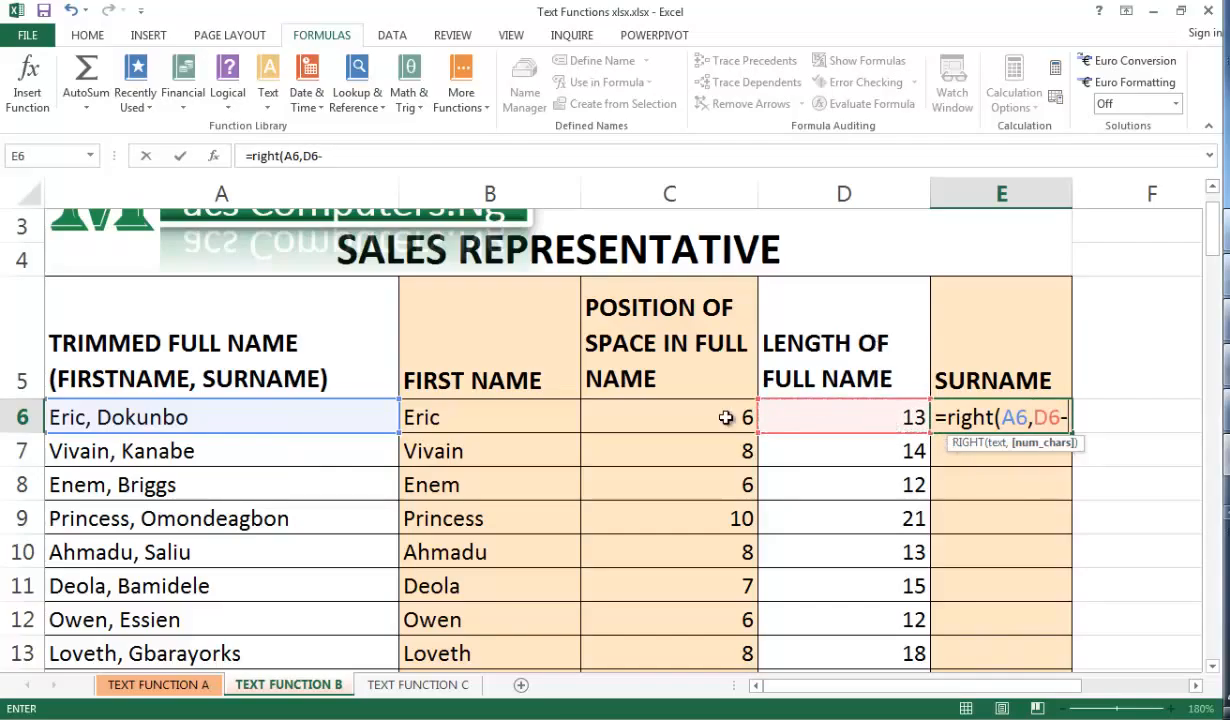
{"action": "left_click", "coordinate": [726, 418]}
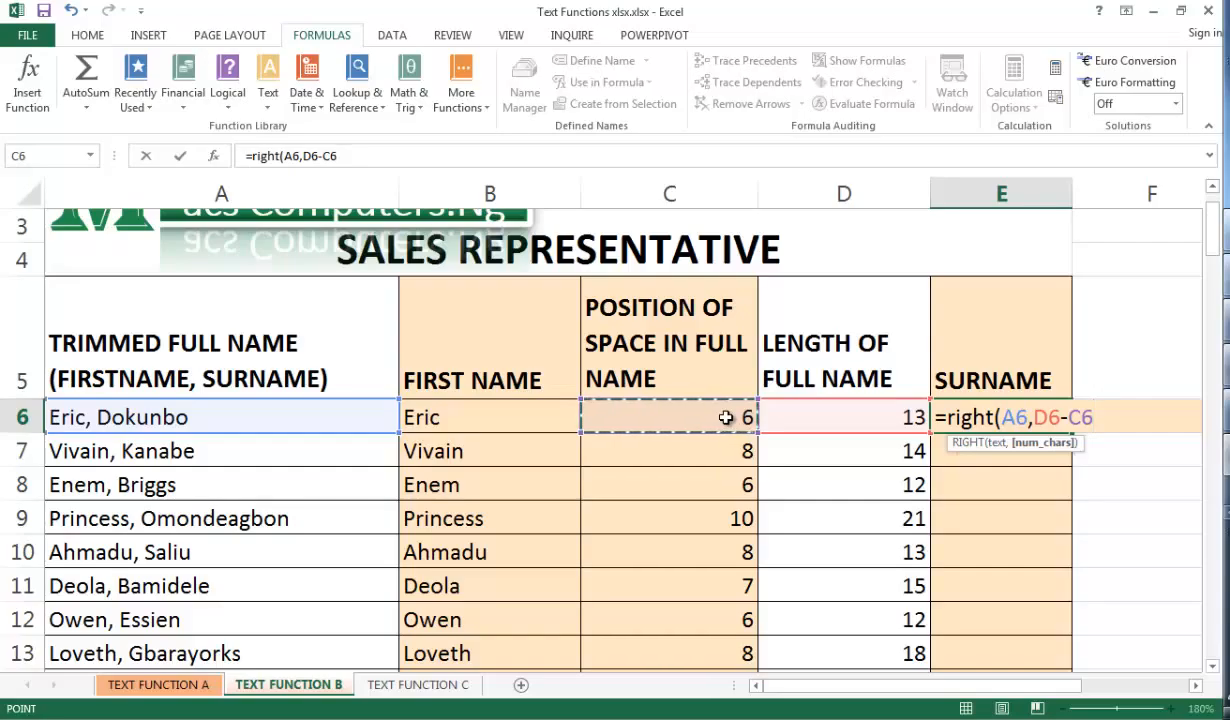
{"action": "type", "text": ")"}
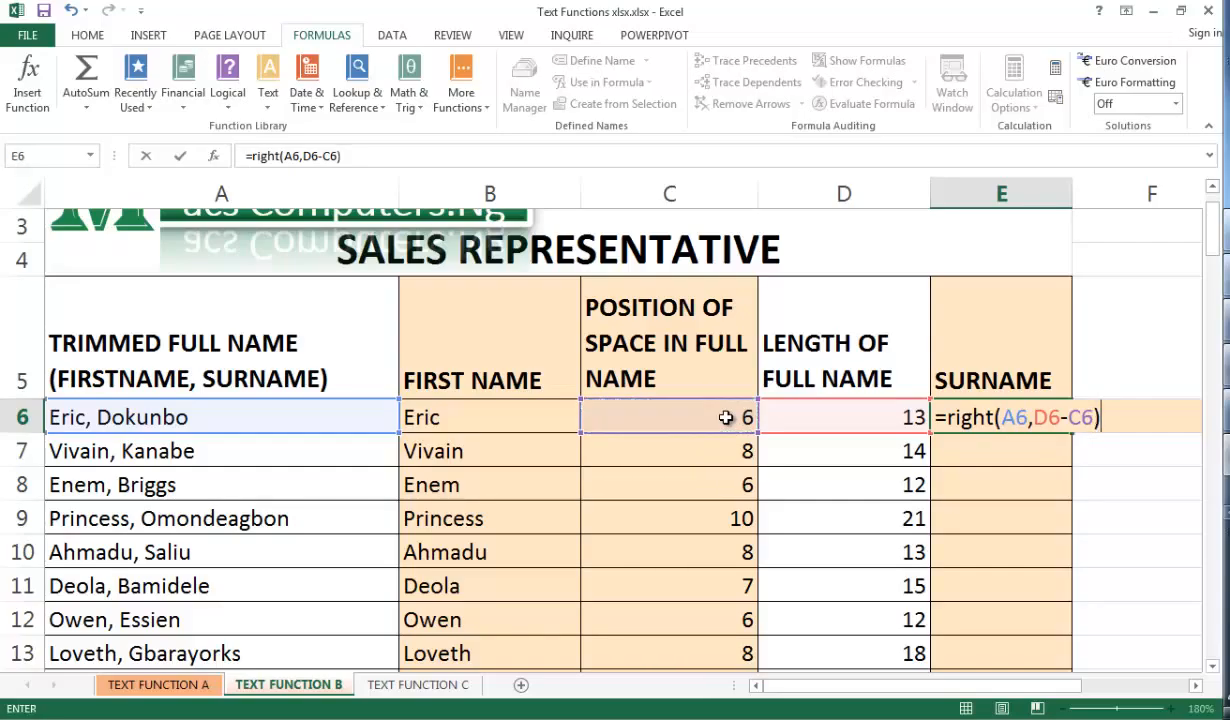
{"action": "key", "text": "ctrl+Return"}
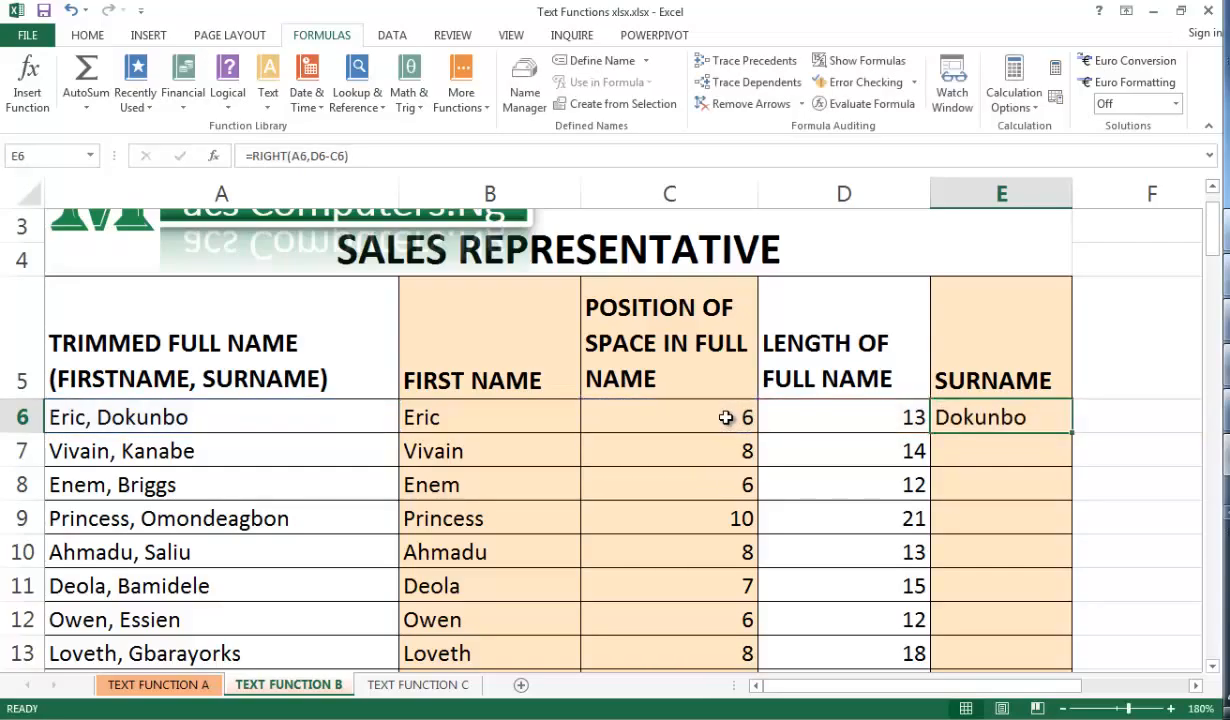
Fill the surname formula from E6 down the SURNAME column
{"action": "double_click", "coordinate": [1073, 433]}
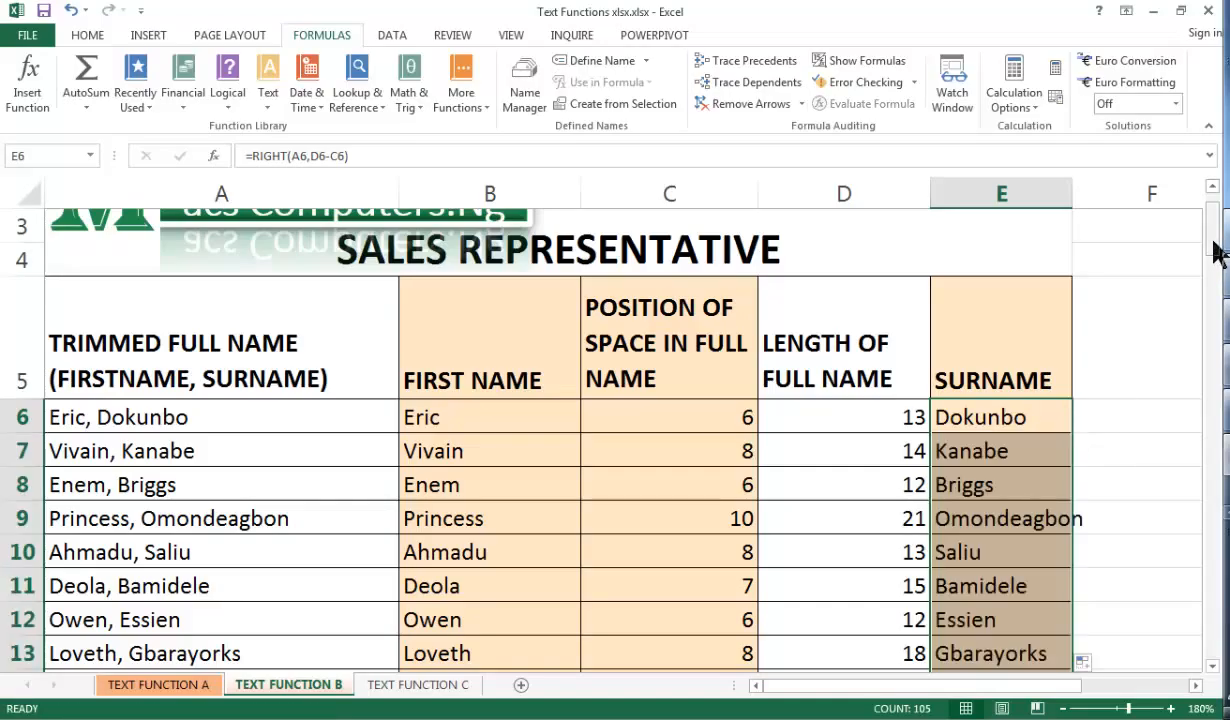
{"action": "mouse_move", "coordinate": [1213, 240]}
{"action": "left_mouse_down"}
{"action": "mouse_move", "coordinate": [1220, 675]}
{"action": "mouse_move", "coordinate": [1203, 319]}
{"action": "mouse_move", "coordinate": [1214, 225]}
{"action": "mouse_move", "coordinate": [1211, 253]}
{"action": "left_mouse_up"}
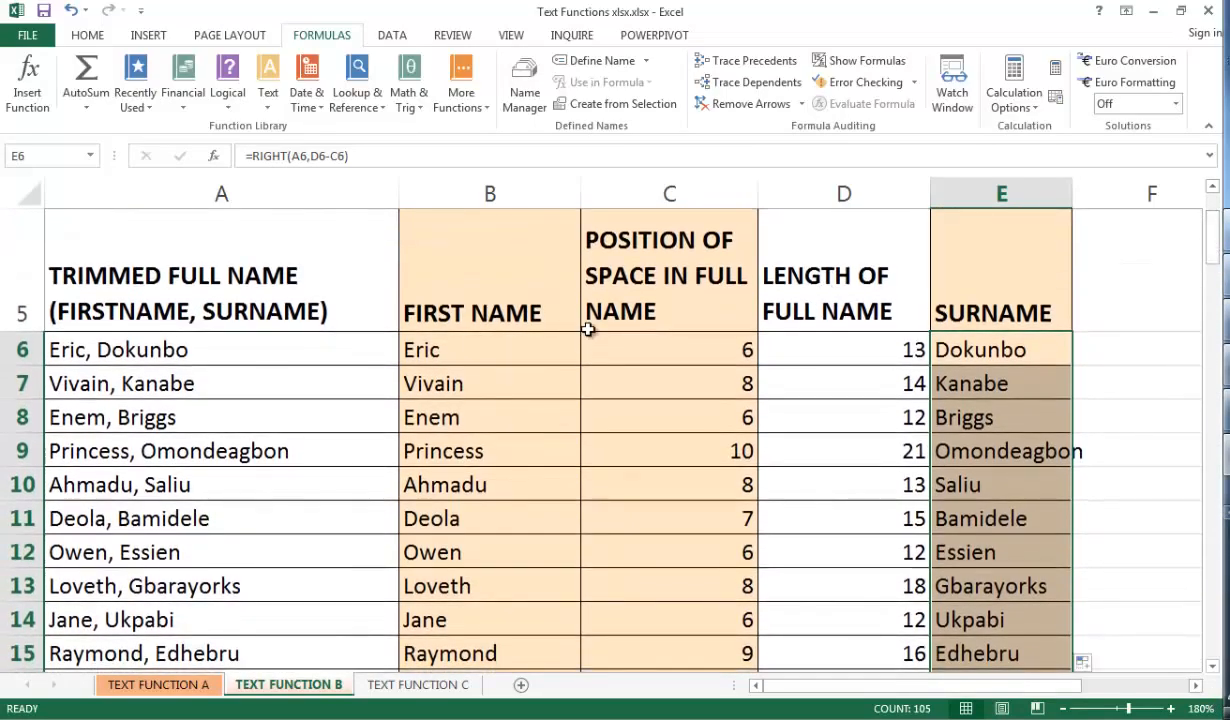
Clear the trimmed full names in A6:A110 to show the dependent formulas breaking, then undo the deletion
{"action": "left_click", "coordinate": [263, 448]}
{"action": "key", "text": "ctrl+shift+Down"}
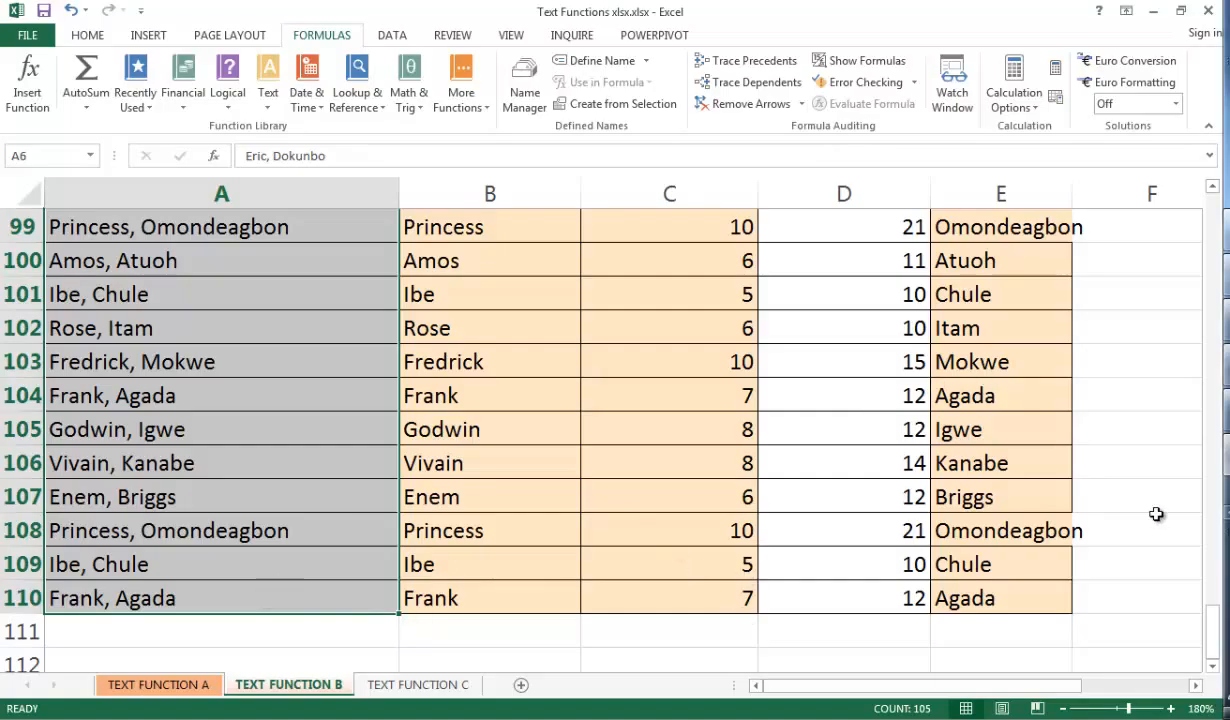
{"action": "key", "text": "Delete"}
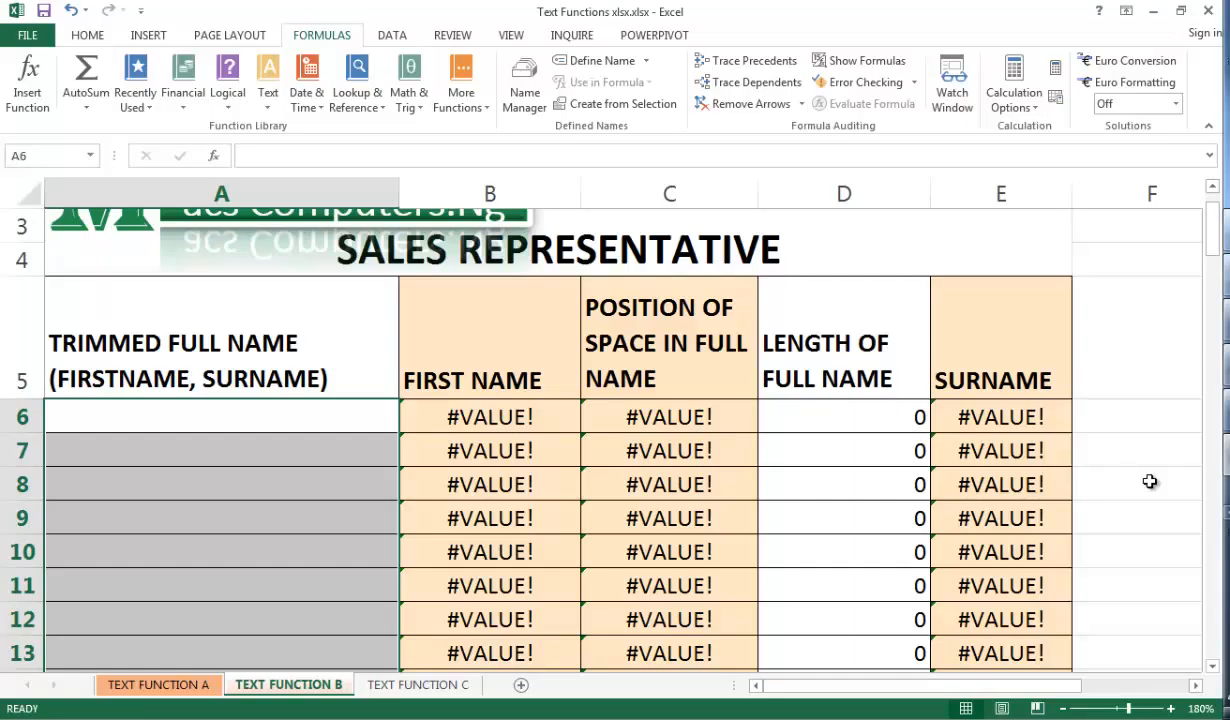
{"action": "key", "text": "ctrl+z"}
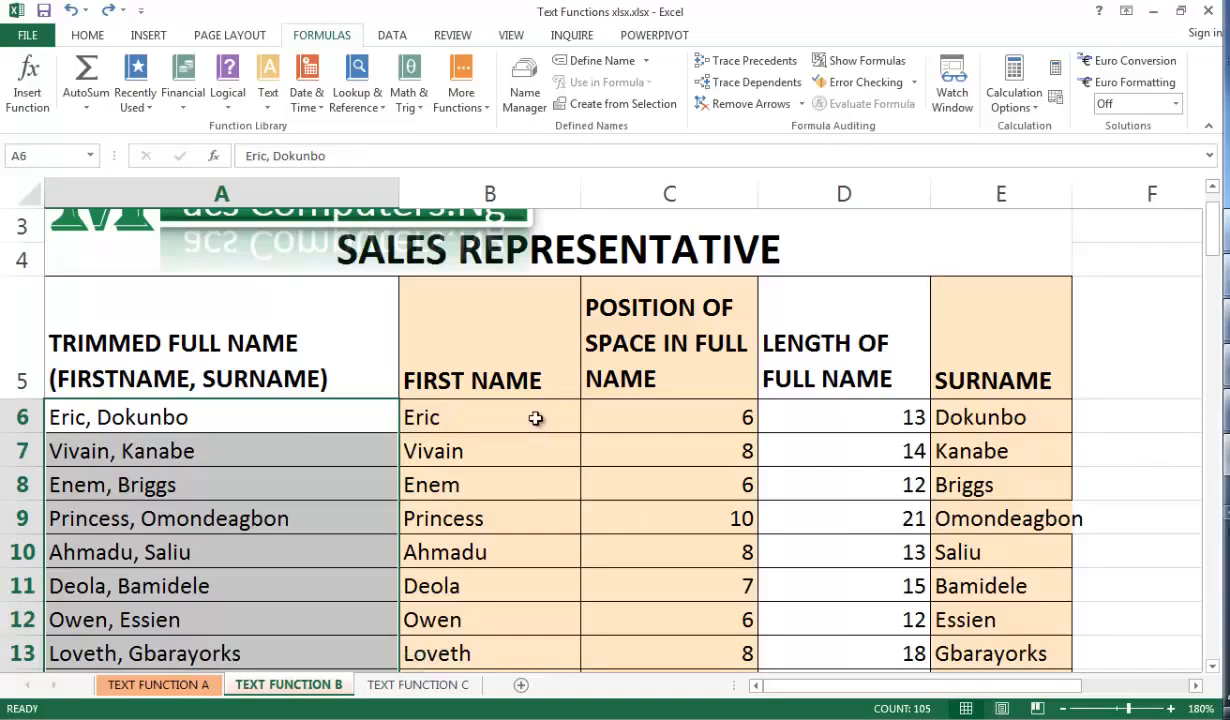
Convert the formulas in B6:E110 into static values by copying them in place as values only
{"action": "left_click_drag", "start_coordinate": [538, 419], "coordinate": [1012, 630]}
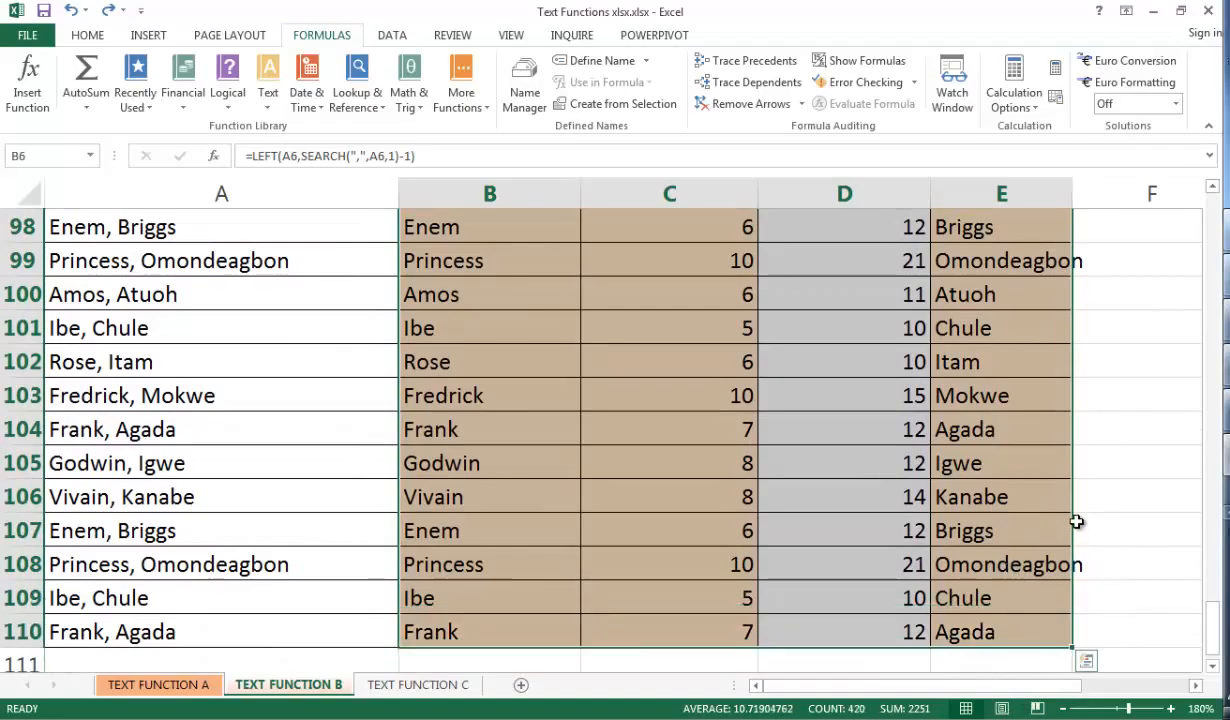
{"action": "mouse_move", "coordinate": [1073, 523]}
{"action": "left_mouse_down"}
{"action": "mouse_move", "coordinate": [1130, 545]}
{"action": "mouse_move", "coordinate": [1061, 533]}
{"action": "left_mouse_up"}
{"action": "right_click", "coordinate": [1063, 537]}
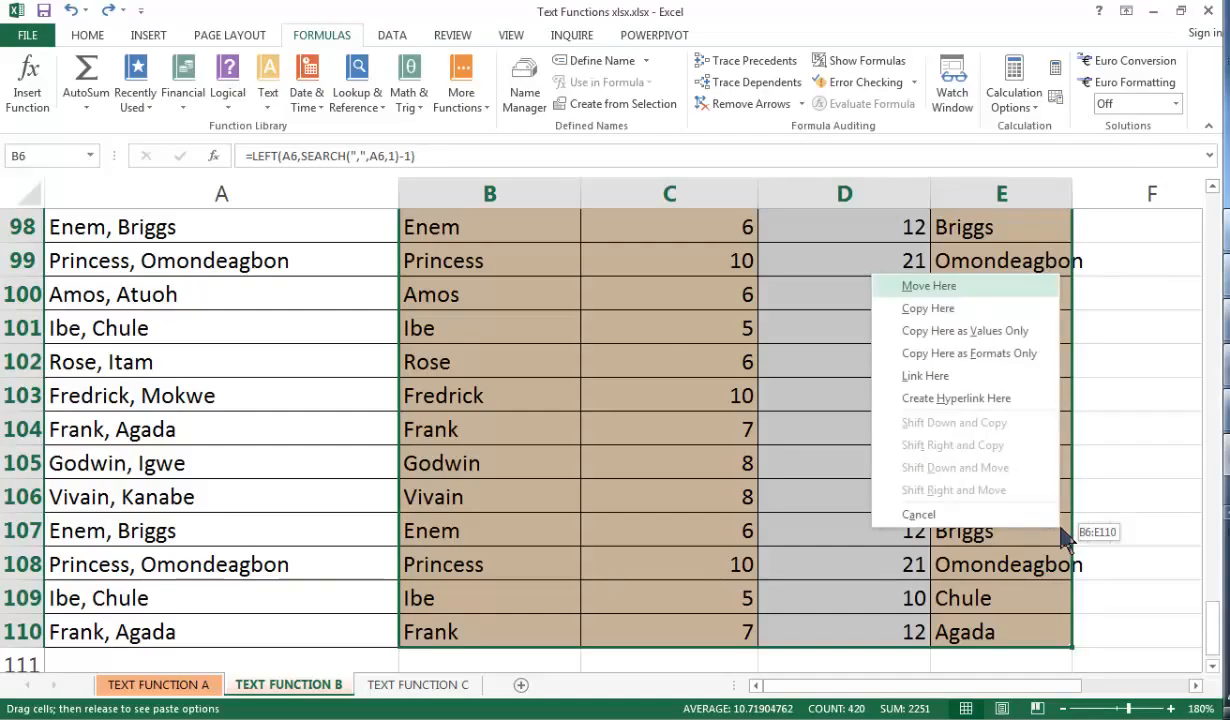
{"action": "left_click", "coordinate": [1015, 333]}
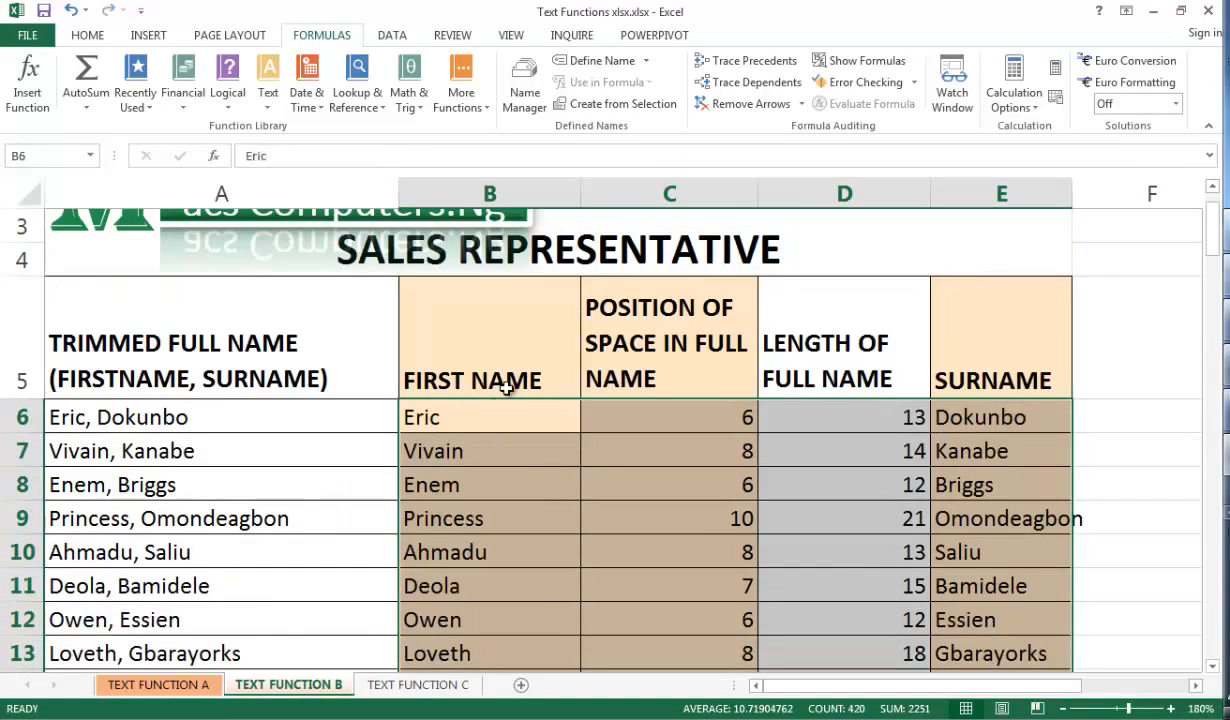
Delete the full-name cells A5:A110, shifting the remaining cells left
{"action": "left_click_drag", "start_coordinate": [203, 300], "coordinate": [170, 591]}
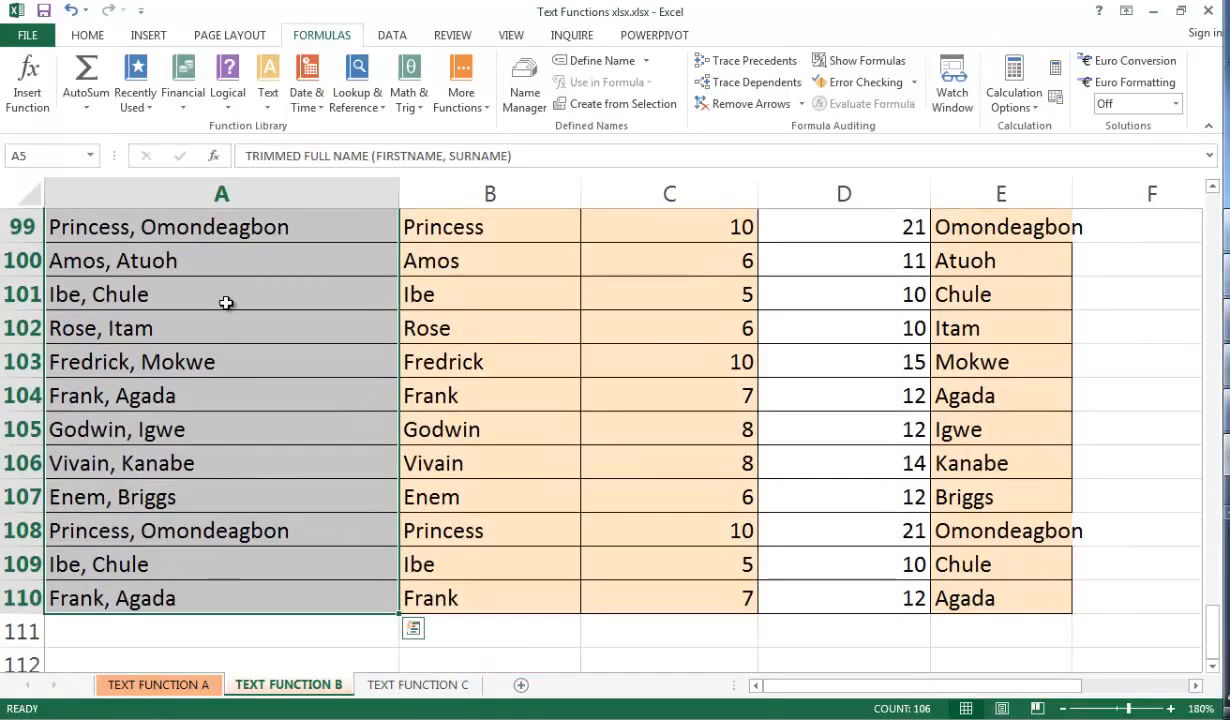
{"action": "right_click", "coordinate": [226, 302]}
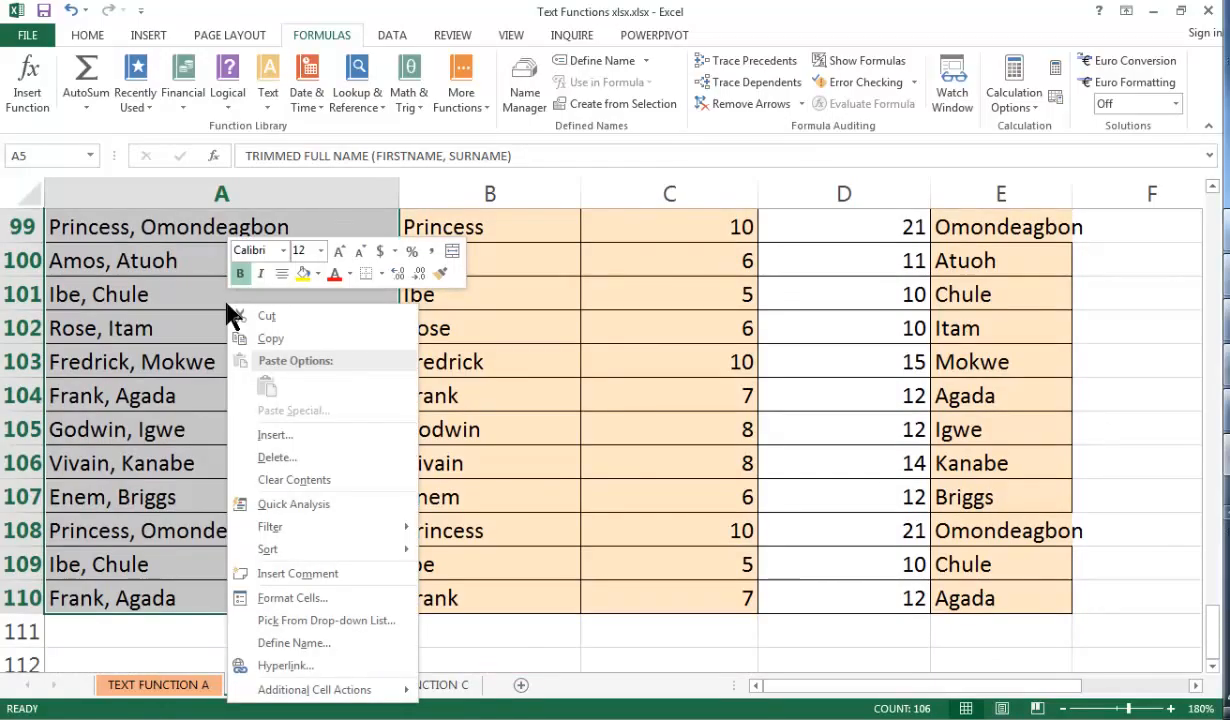
{"action": "left_click", "coordinate": [278, 460]}
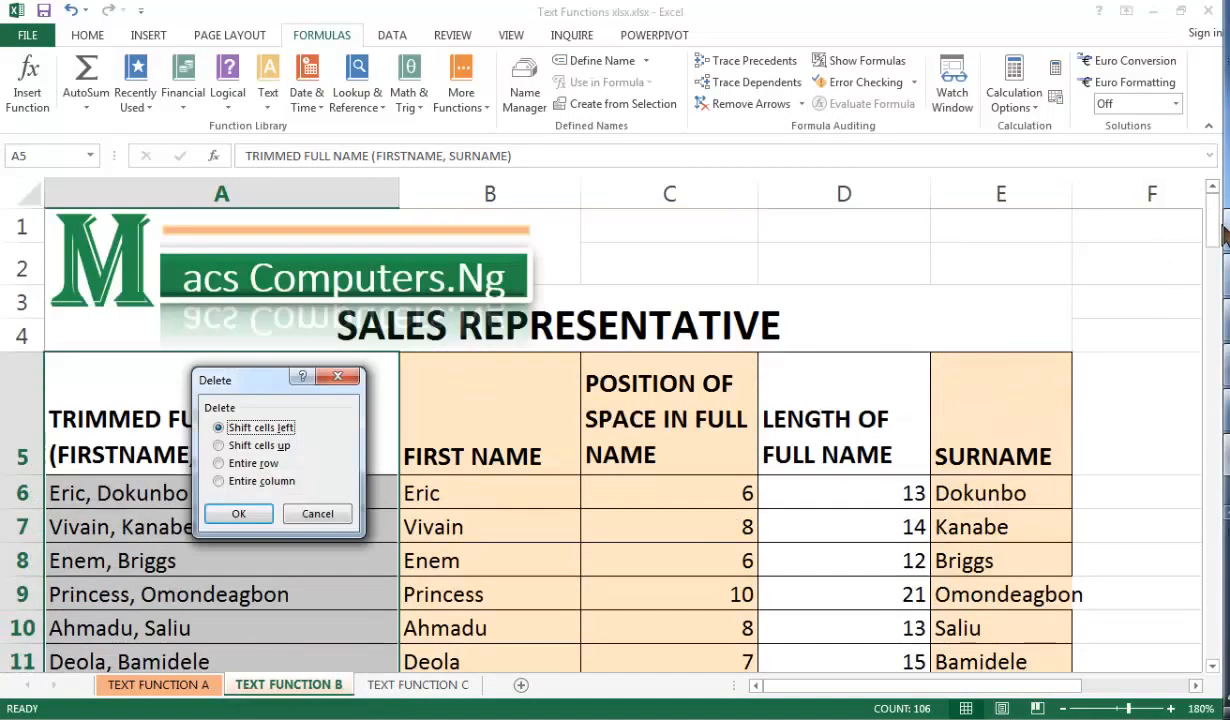
{"action": "left_click", "coordinate": [246, 513]}
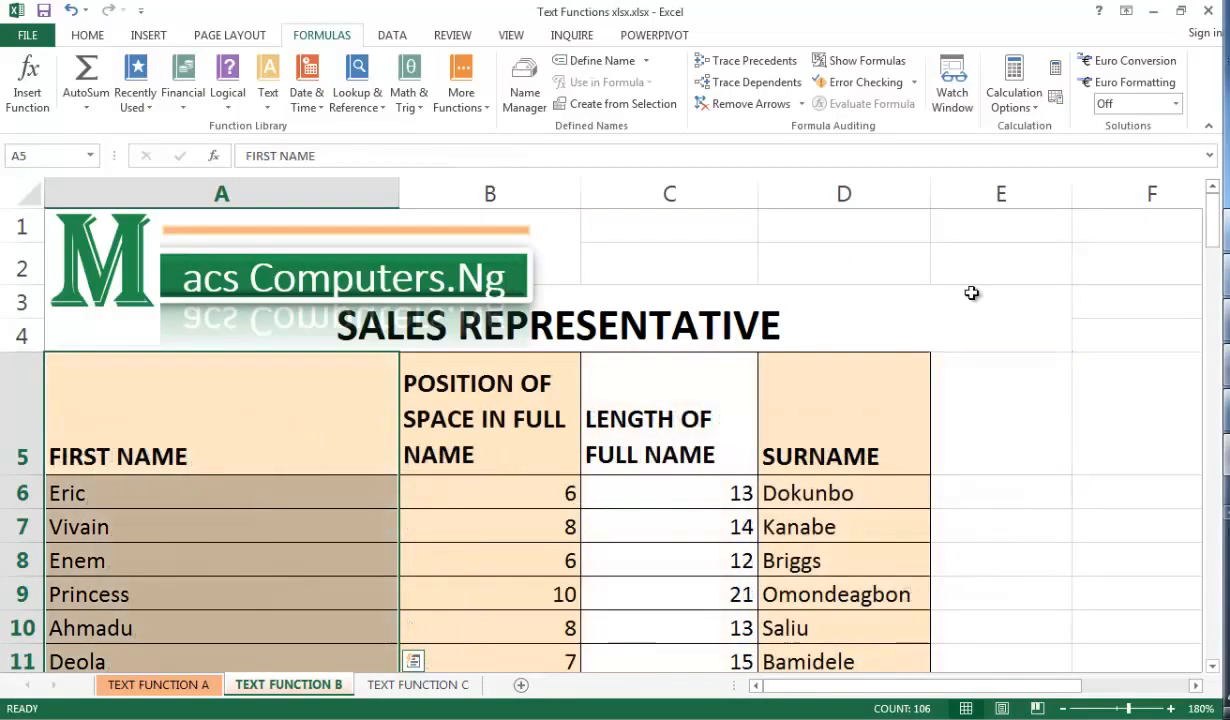
{"action": "left_click_drag", "start_coordinate": [1211, 247], "coordinate": [1224, 333]}
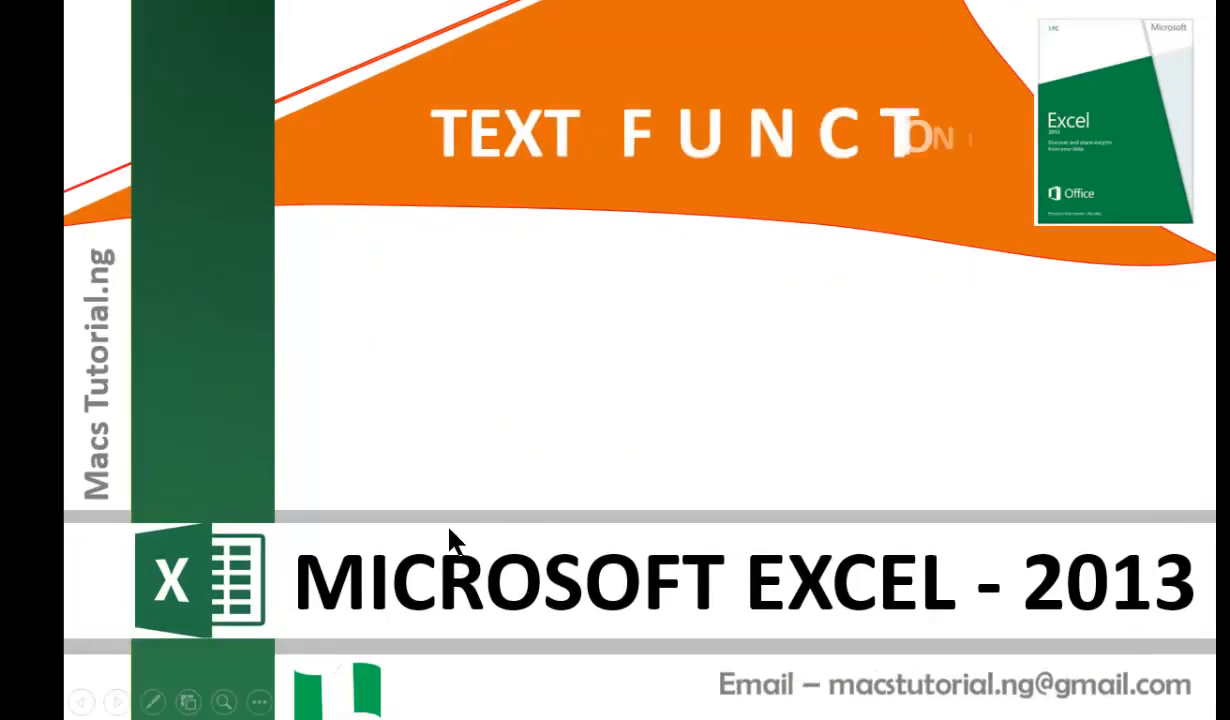